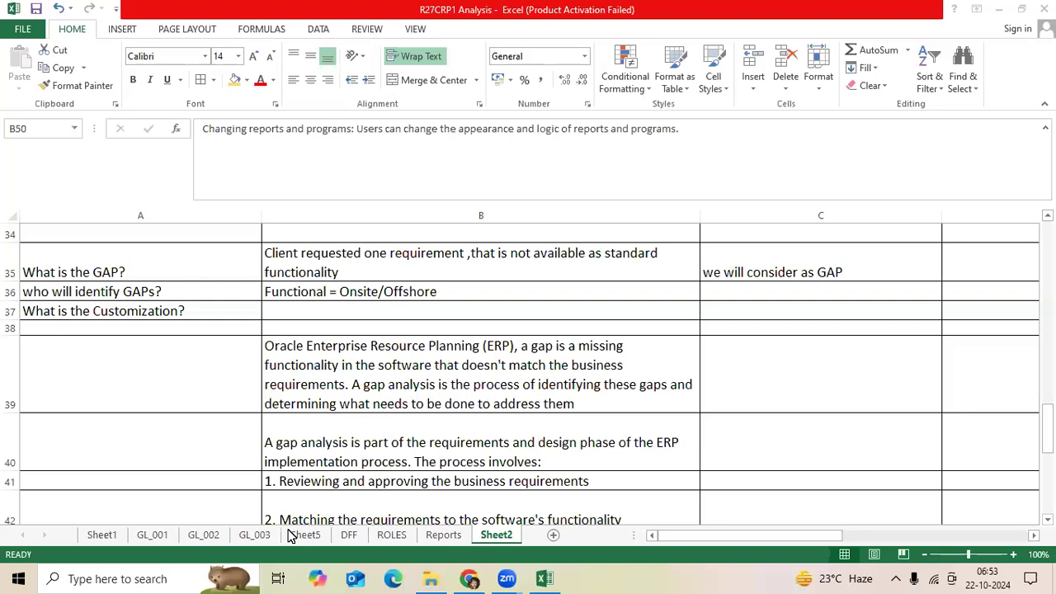
# - Review the GAP, GAP-identification and Customization questions and their answers in rows 35–37
pyautogui.click(137, 269)
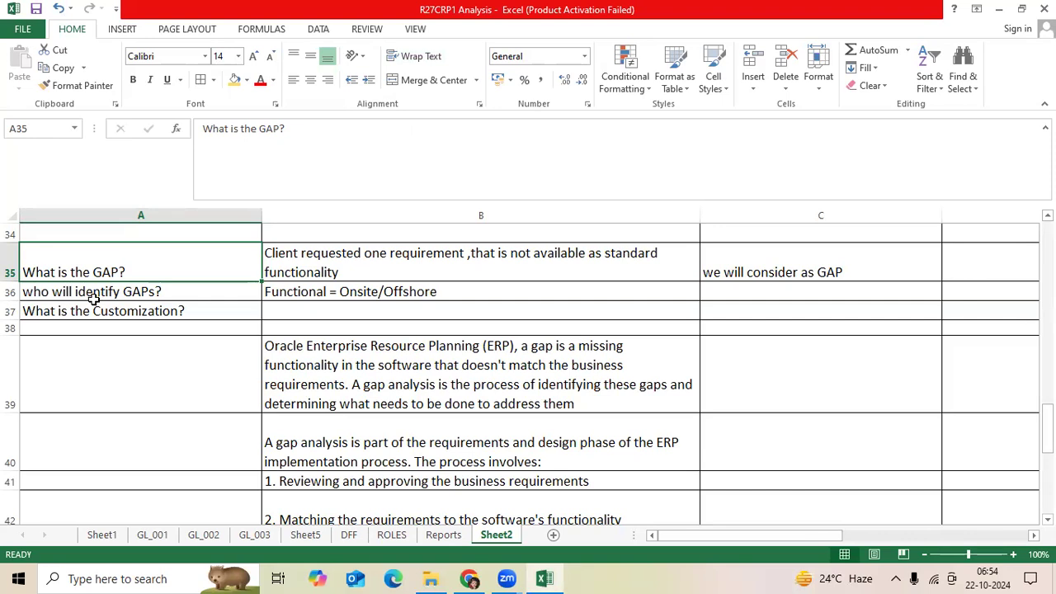
pyautogui.click(353, 263)
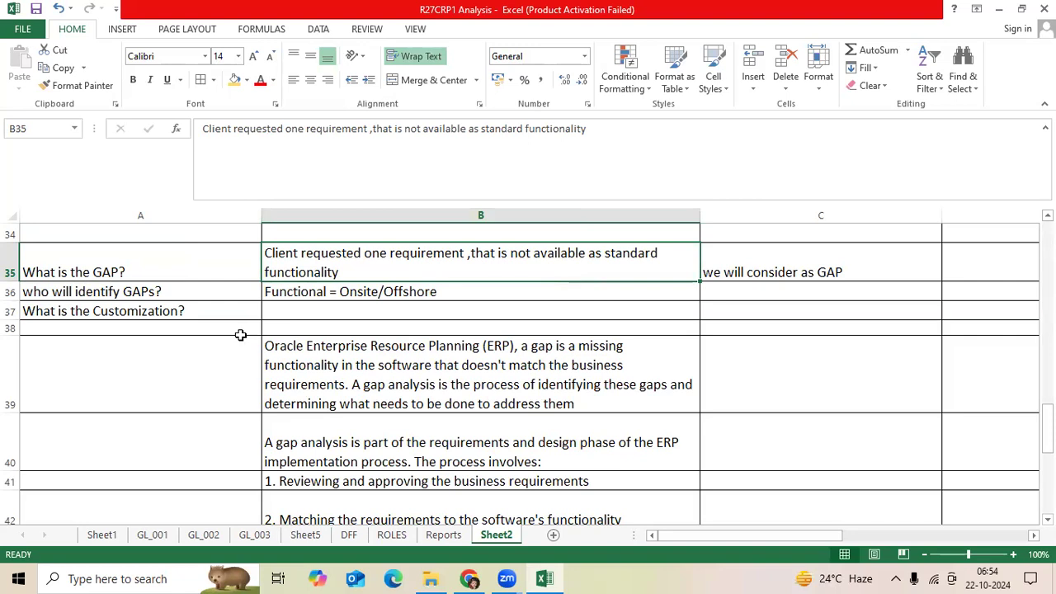
pyautogui.click(203, 292)
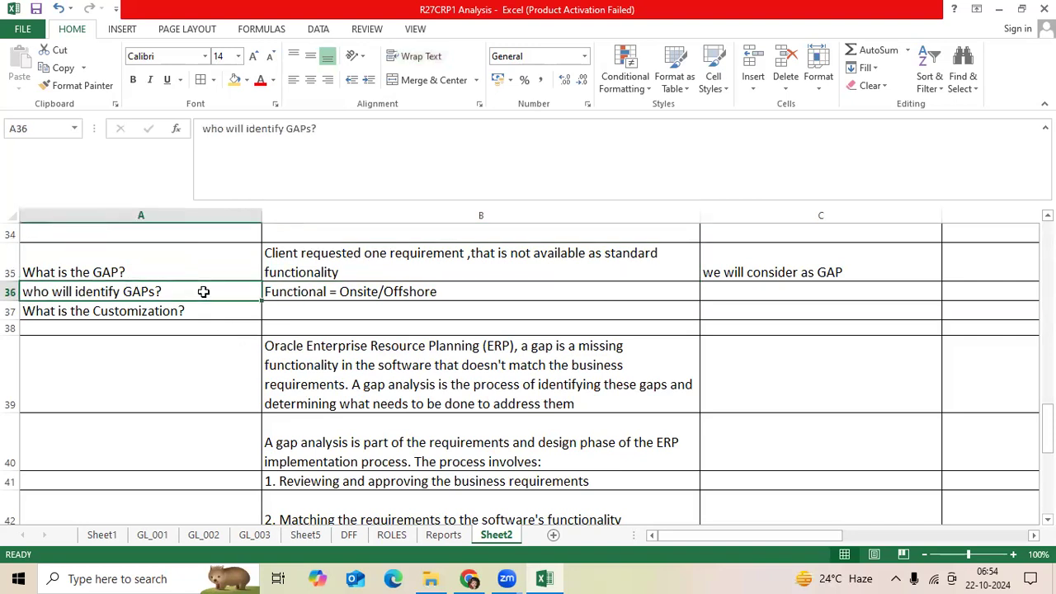
pyautogui.click(349, 296)
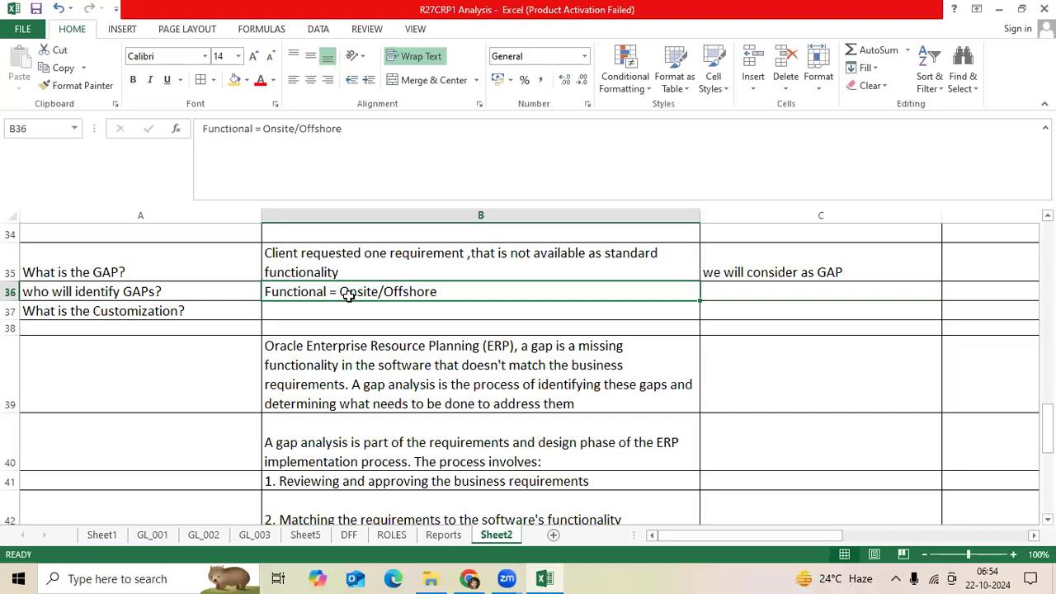
pyautogui.click(179, 312)
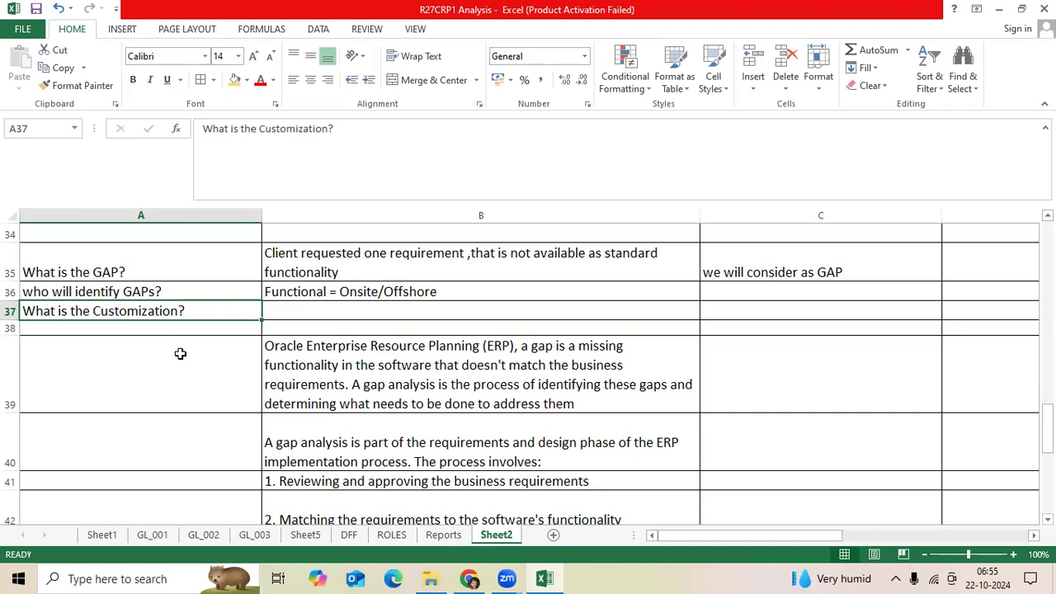
# - Set the gap analysis text in B39:B44 to red font and check its lines
pyautogui.click(186, 346)
pyautogui.click(195, 296)
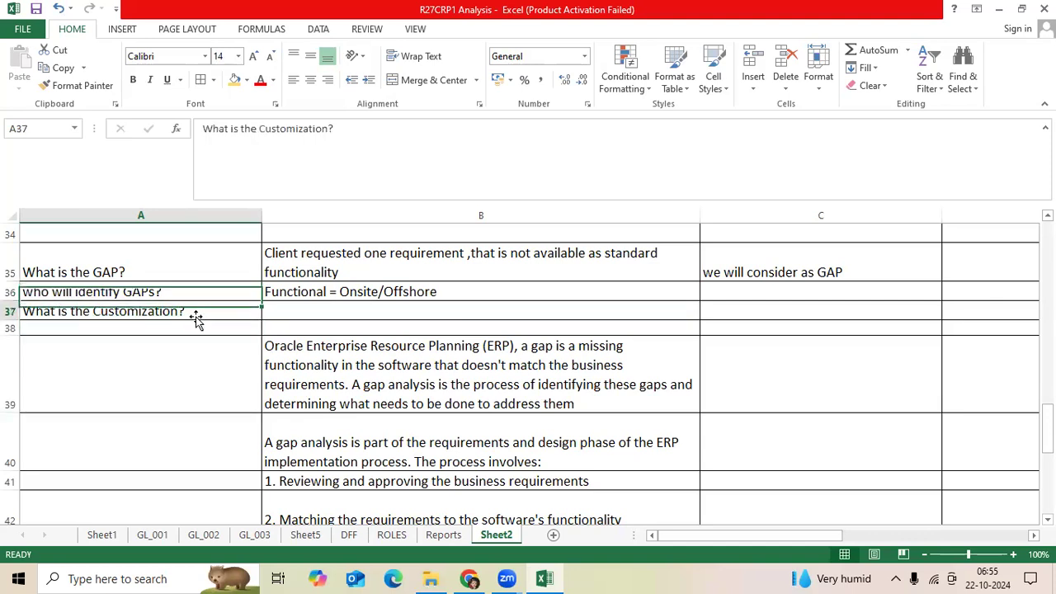
pyautogui.scroll(-2, 371, 349)
pyautogui.scroll(1, 377, 344)
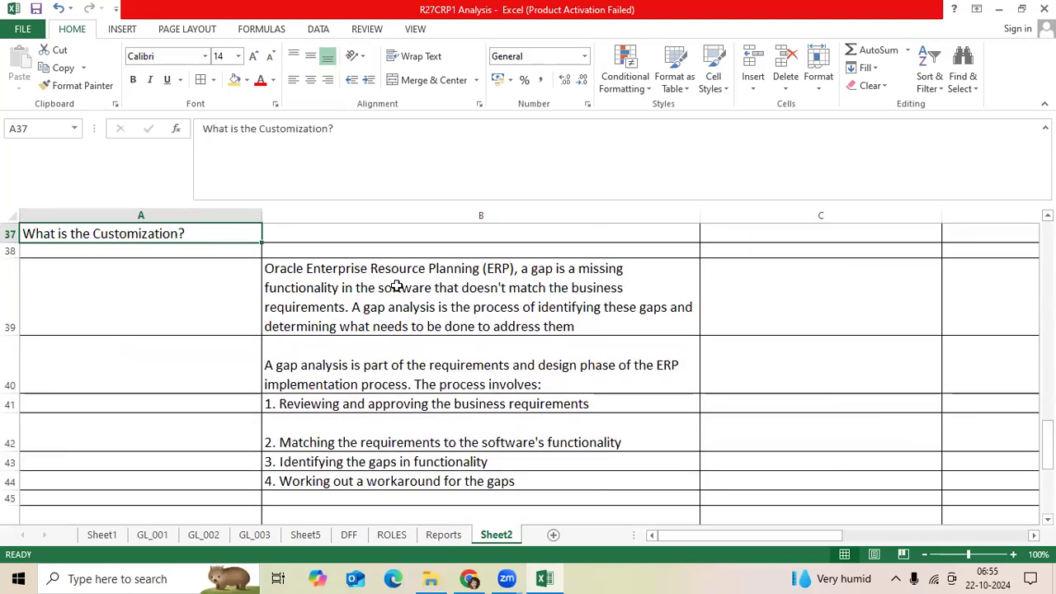
pyautogui.moveTo(394, 285); pyautogui.dragTo(396, 486)
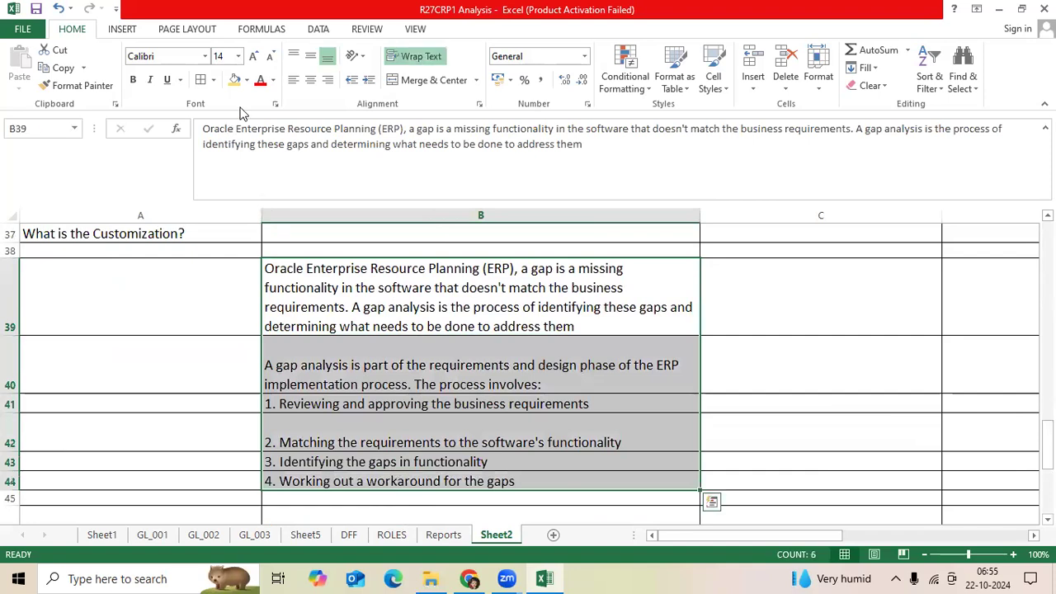
pyautogui.click(260, 80)
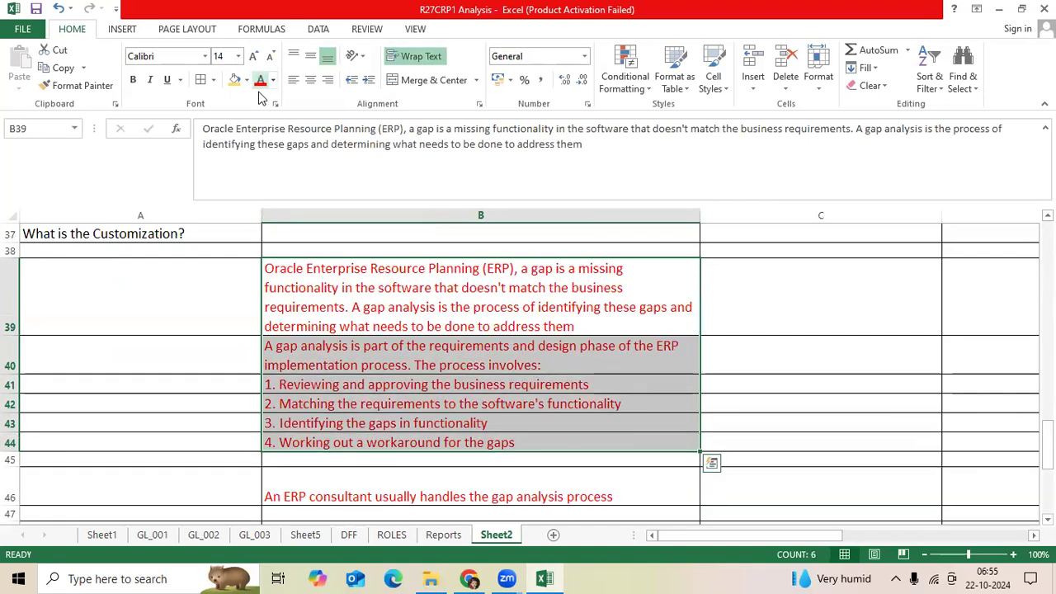
pyautogui.click(478, 310)
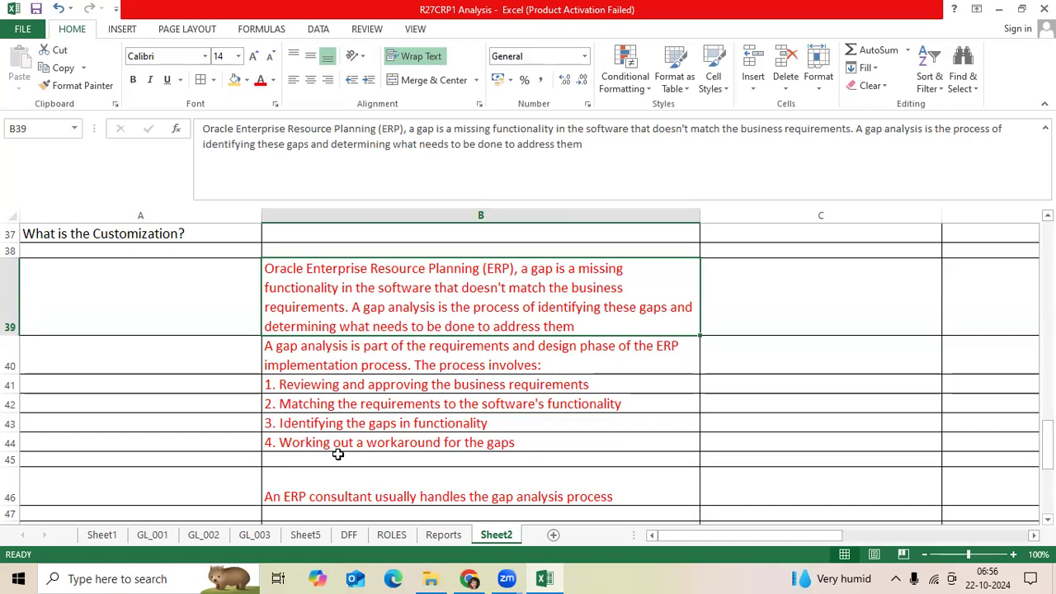
pyautogui.click(440, 352)
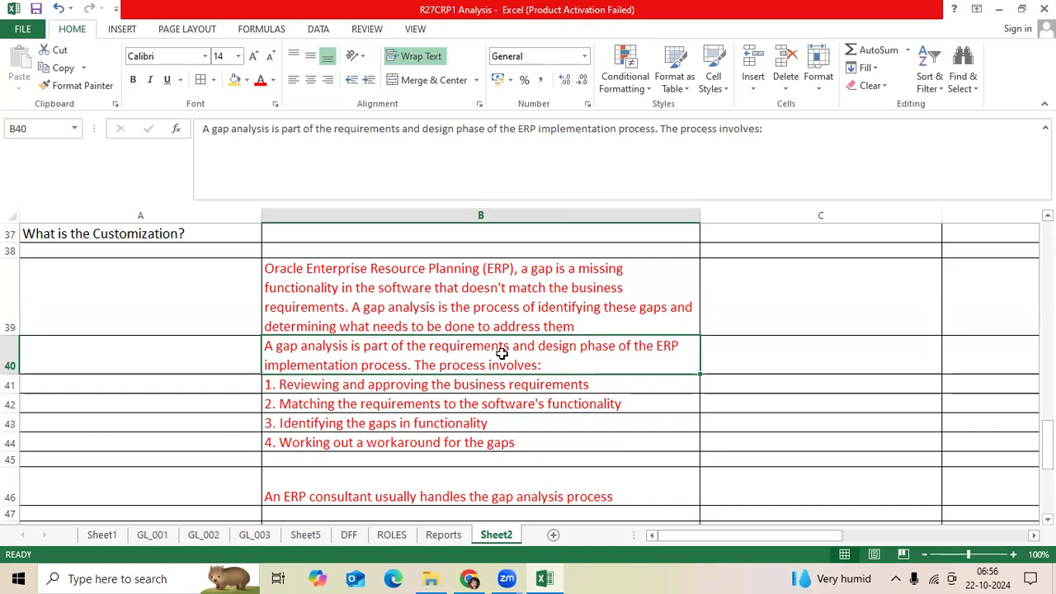
pyautogui.click(477, 387)
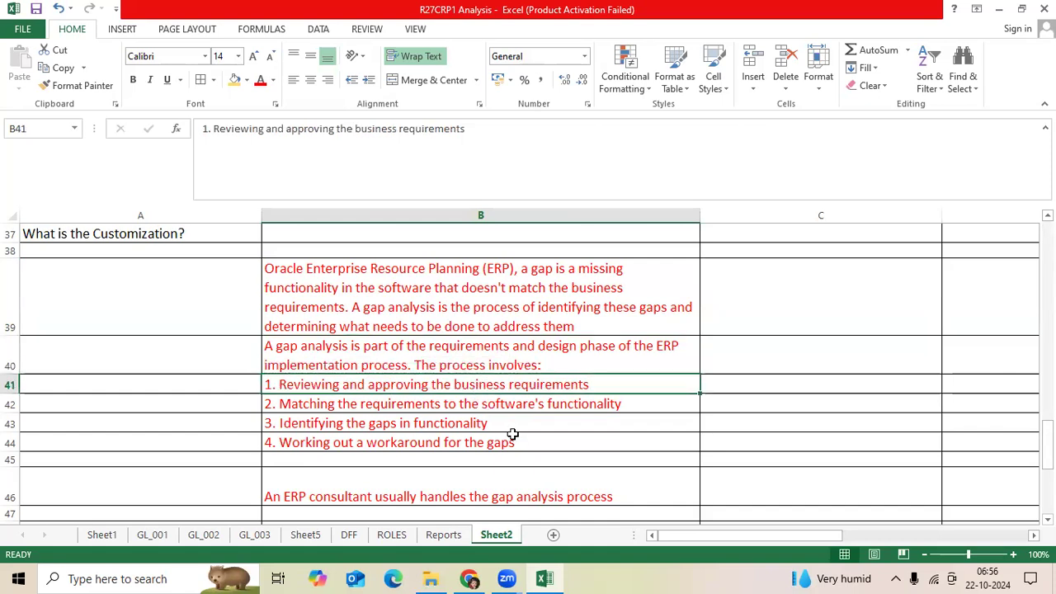
pyautogui.click(197, 236)
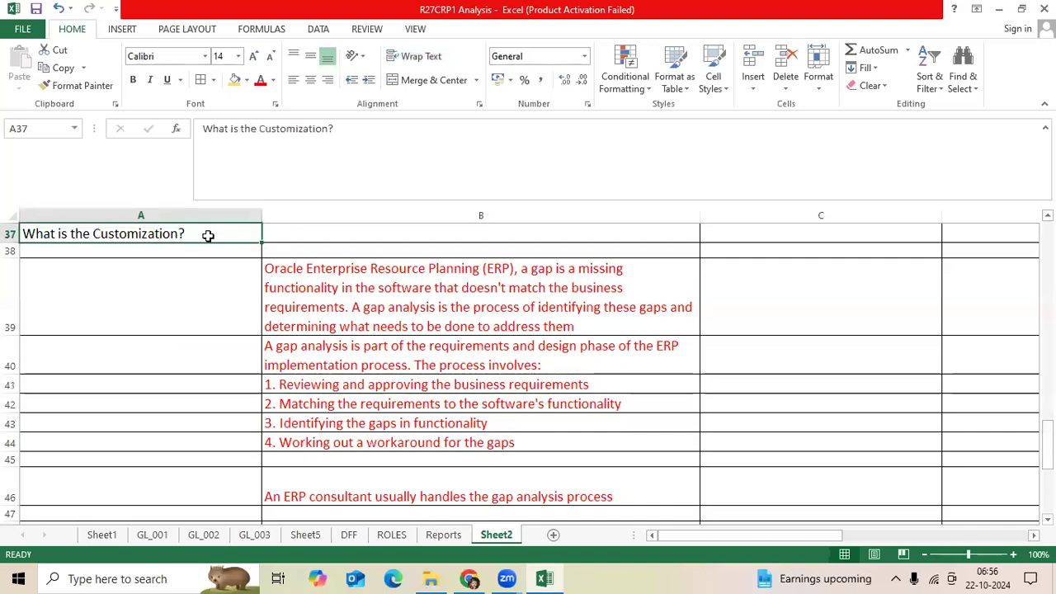
# - Copy A37's formatting onto B39:B44 with Format Painter and fill step 3 in B43 yellow
pyautogui.click(83, 86)
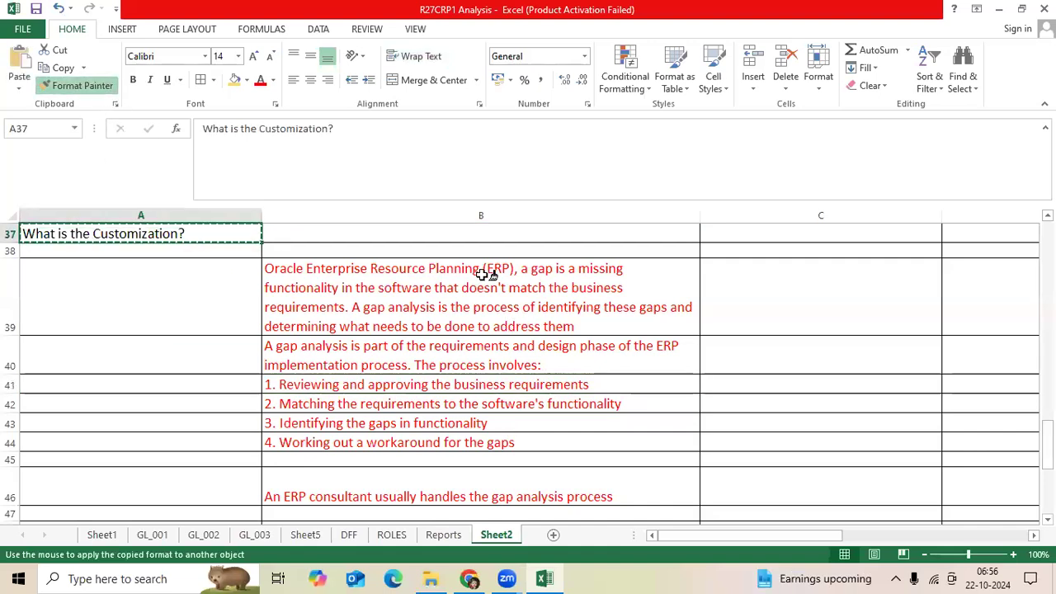
pyautogui.moveTo(484, 283); pyautogui.dragTo(472, 442)
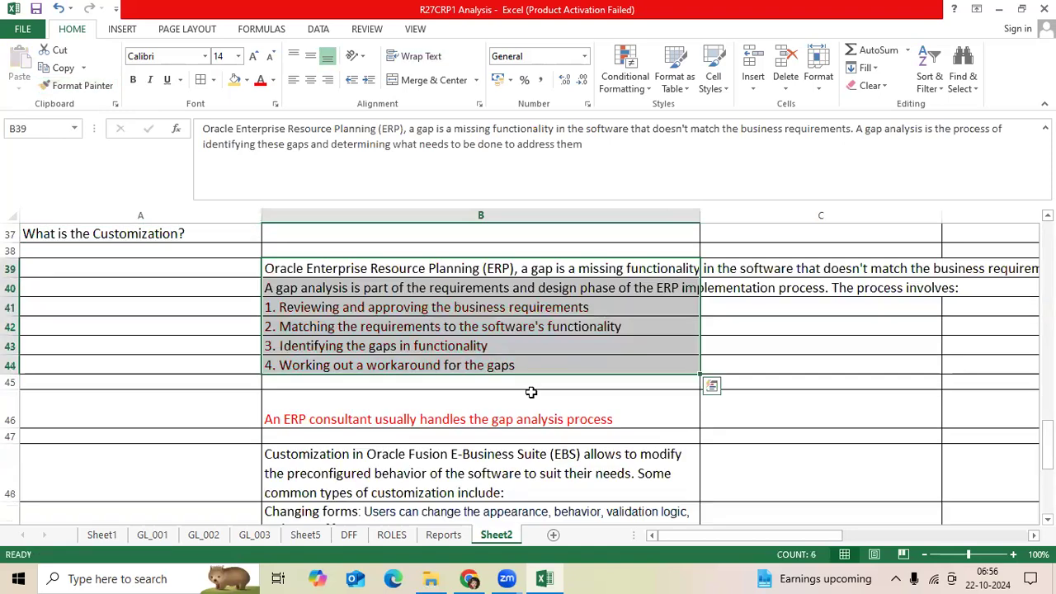
pyautogui.click(510, 345)
pyautogui.click(235, 79)
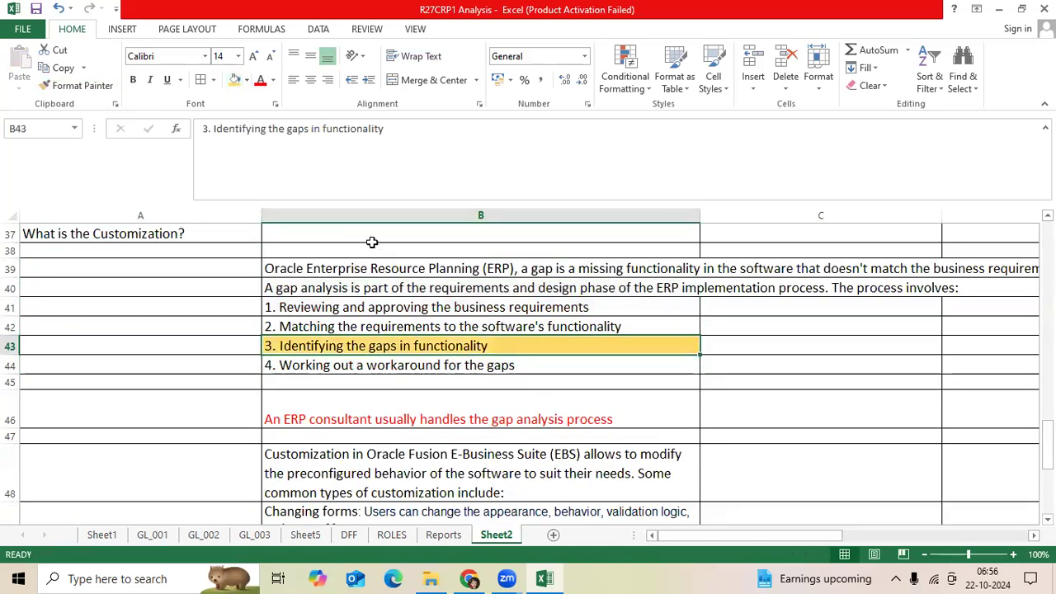
# - Review step 4 and the ERP consultant note, then scroll down to the customization section
pyautogui.click(468, 368)
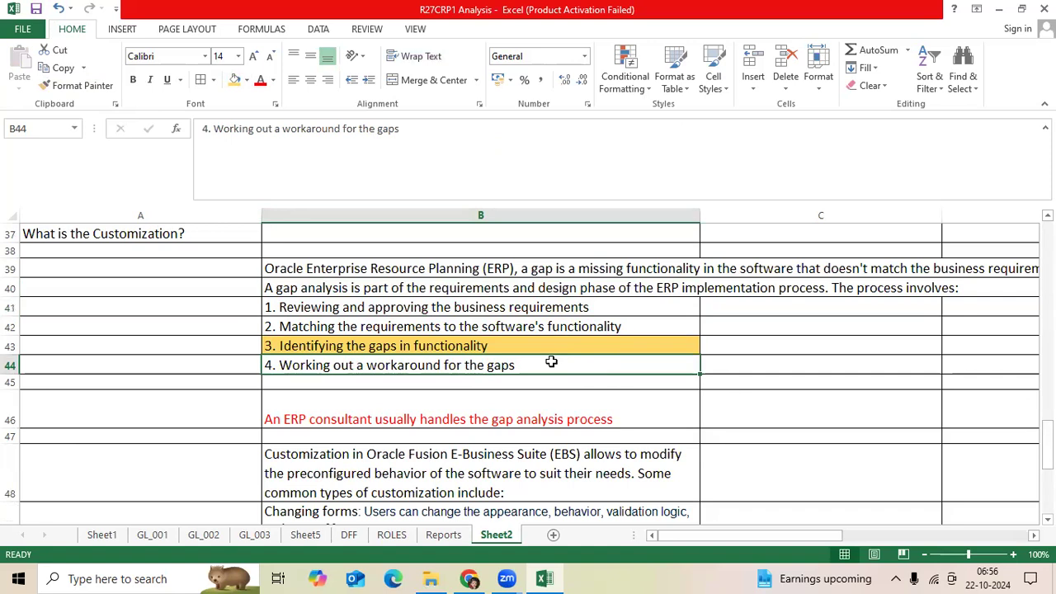
pyautogui.scroll(-1, 551, 362)
pyautogui.click(515, 354)
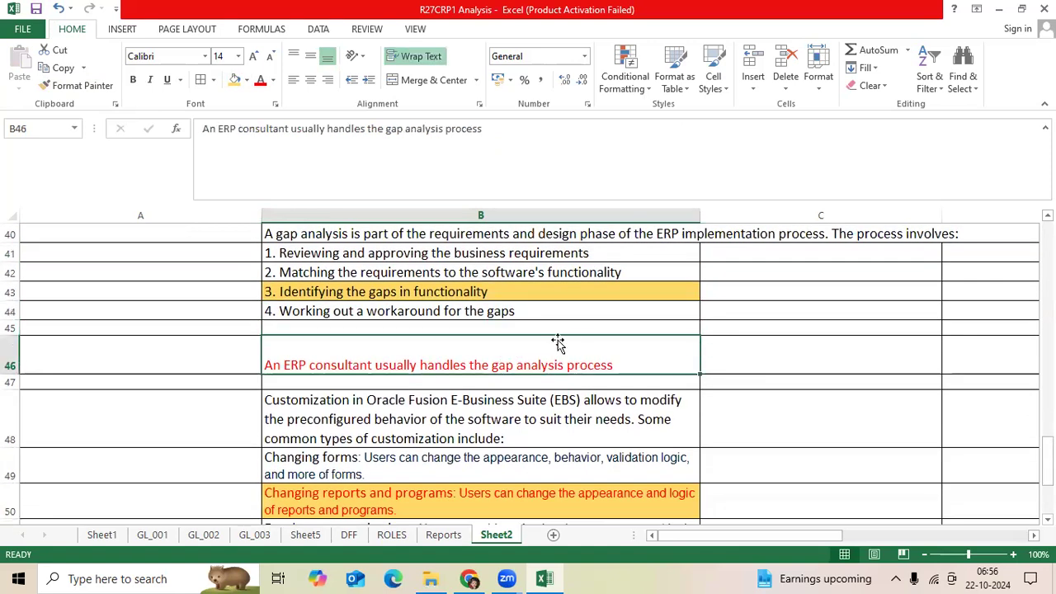
pyautogui.scroll(-1, 594, 319)
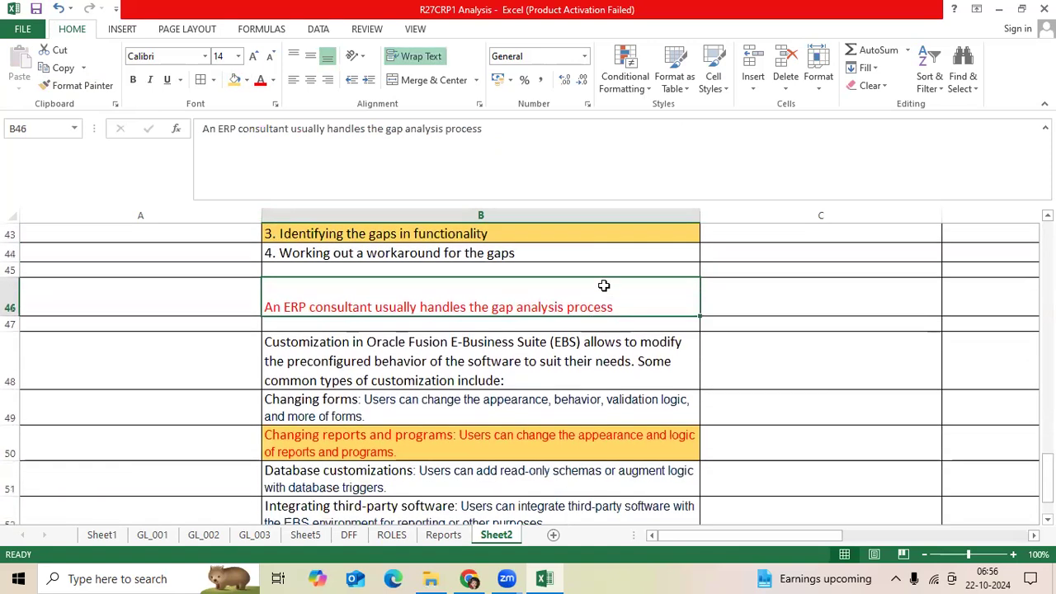
pyautogui.scroll(-1, 605, 286)
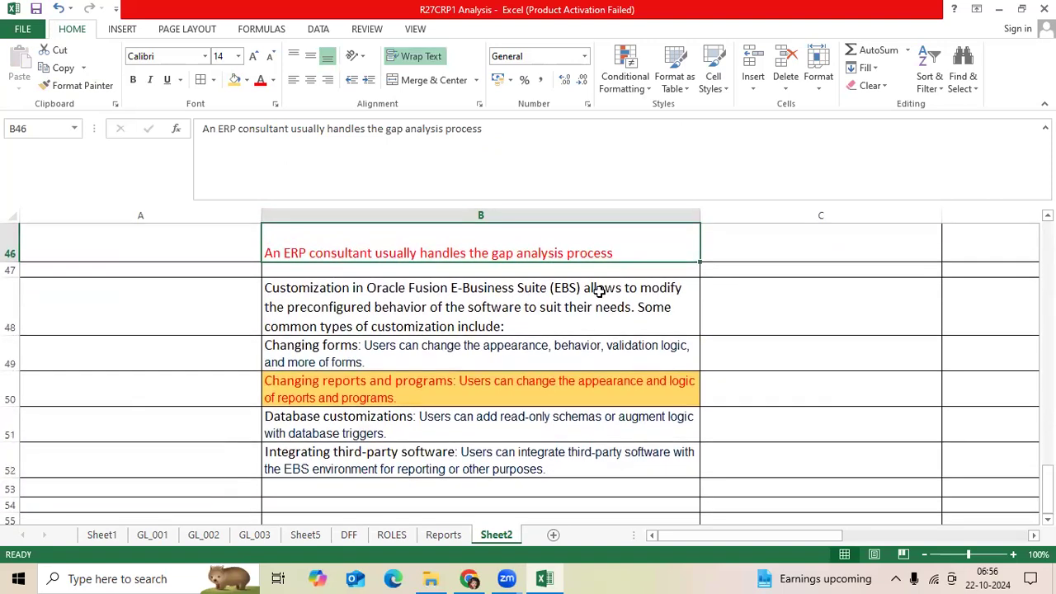
# - Apply a blue fill to the customization cells B49:B52, from Changing forms to third-party software
pyautogui.click(531, 307)
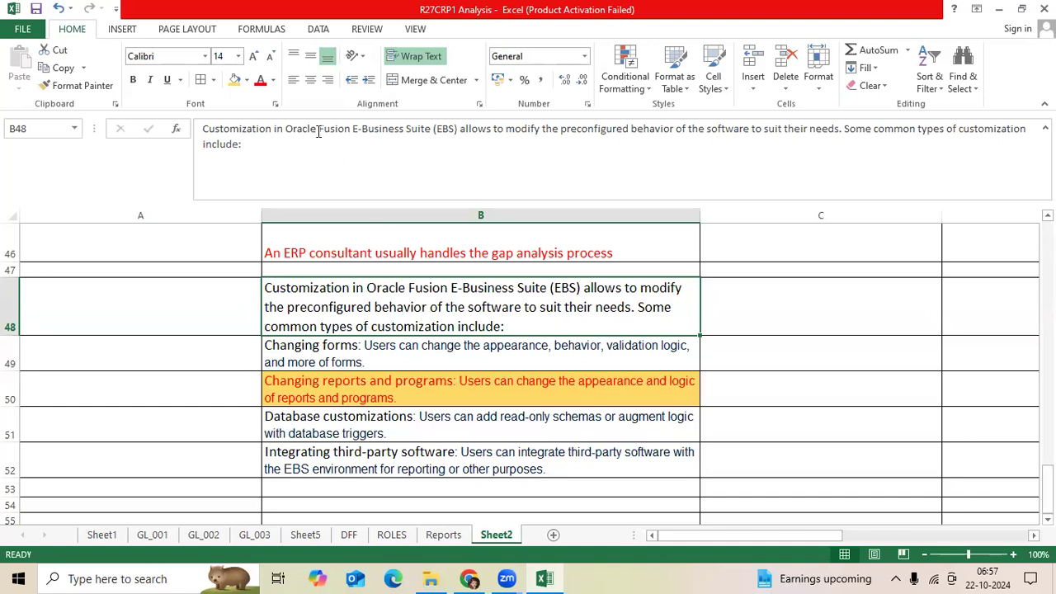
pyautogui.click(375, 357)
pyautogui.click(401, 461)
pyautogui.moveTo(434, 369); pyautogui.dragTo(424, 467)
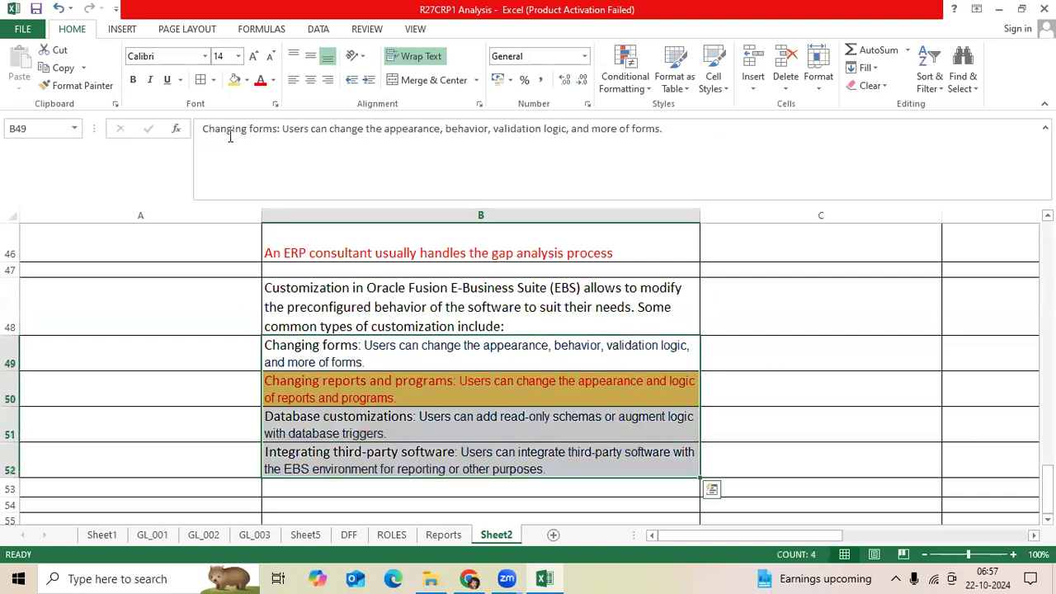
pyautogui.click(246, 80)
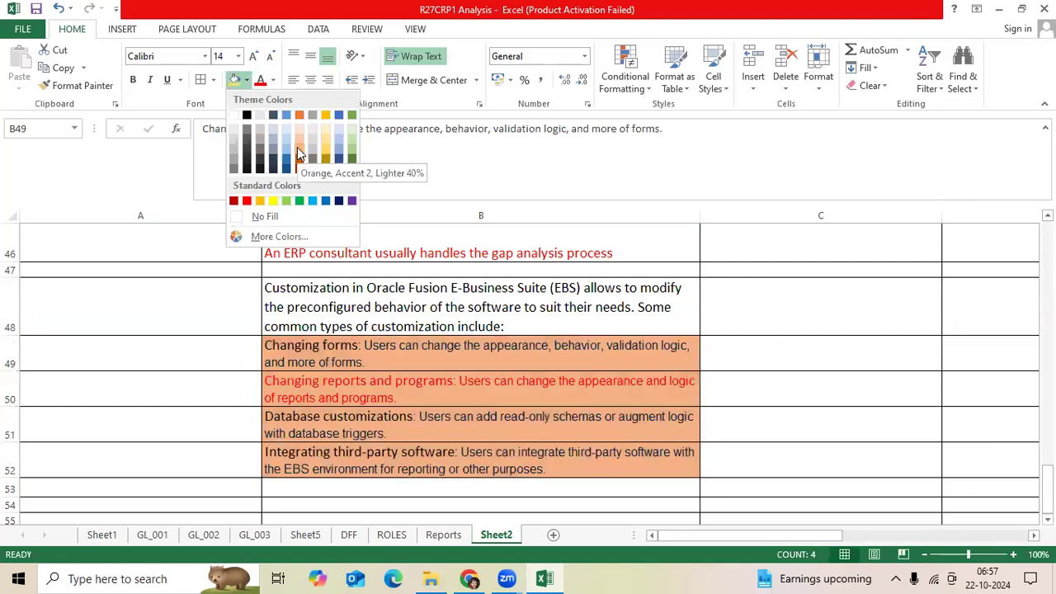
pyautogui.click(323, 204)
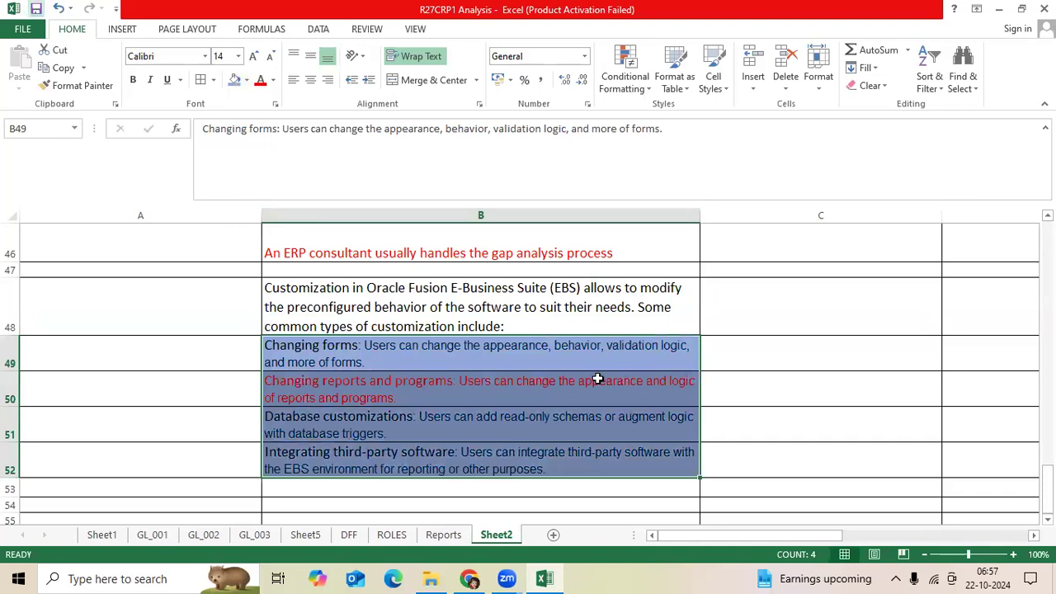
pyautogui.click(491, 394)
# - Move past the Database customizations row and select C52 beside the third-party integration row
pyautogui.scroll(-1, 470, 381)
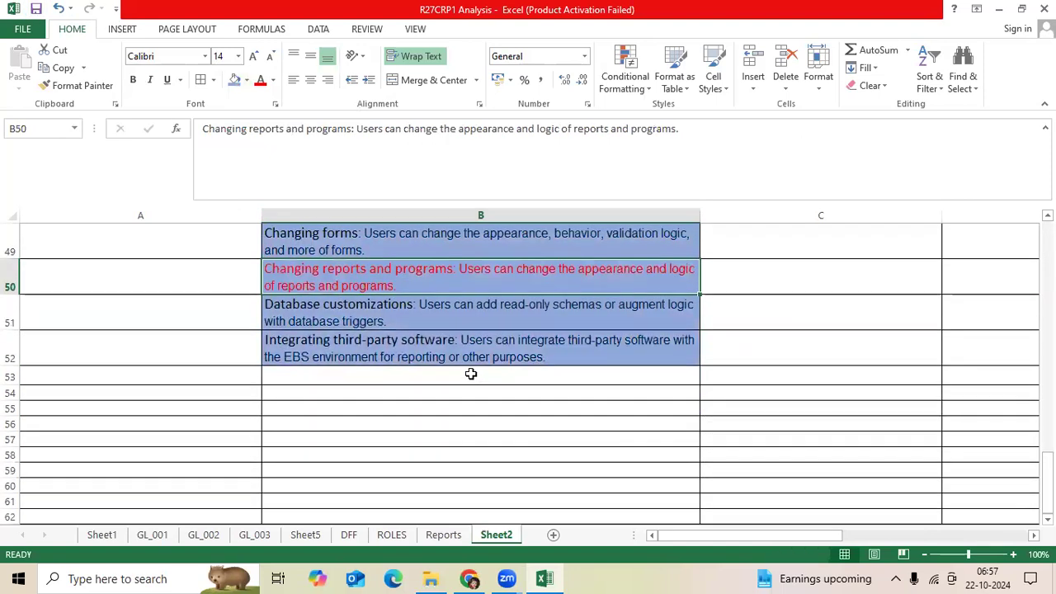
pyautogui.scroll(1, 458, 384)
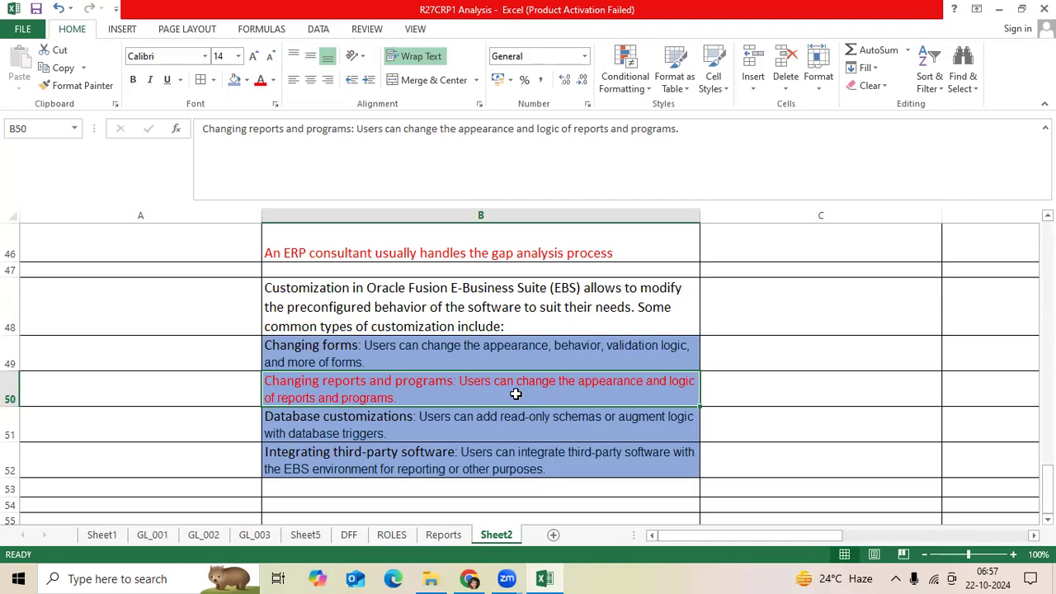
pyautogui.press('Return')
pyautogui.press('Return')
pyautogui.scroll(-1, 494, 464)
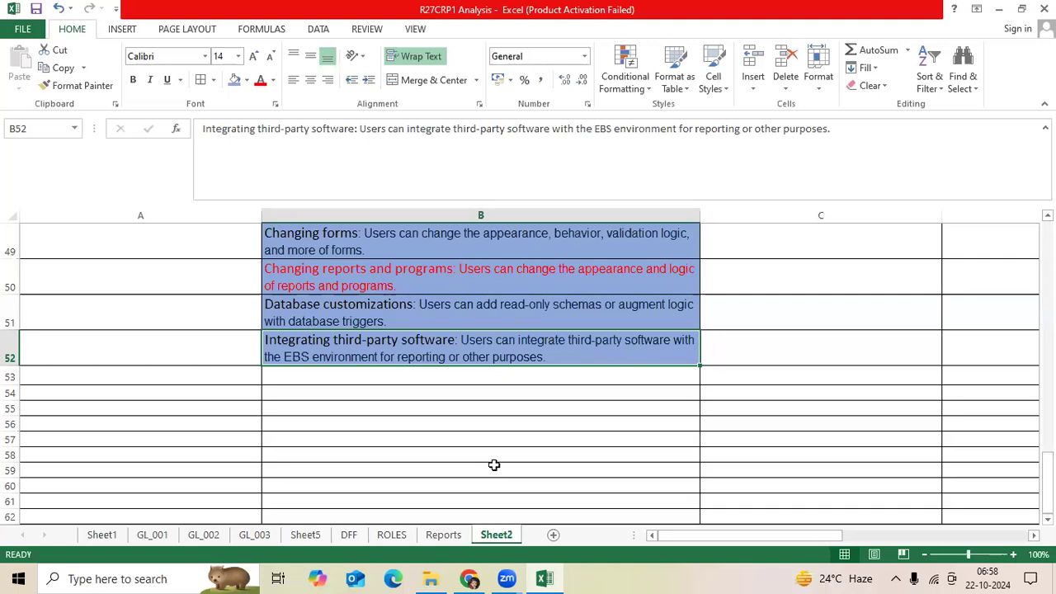
pyautogui.click(741, 355)
# - Enter 'J2Global/Service Client' in C52 and set it to font size 12
pyautogui.write('J2Global')
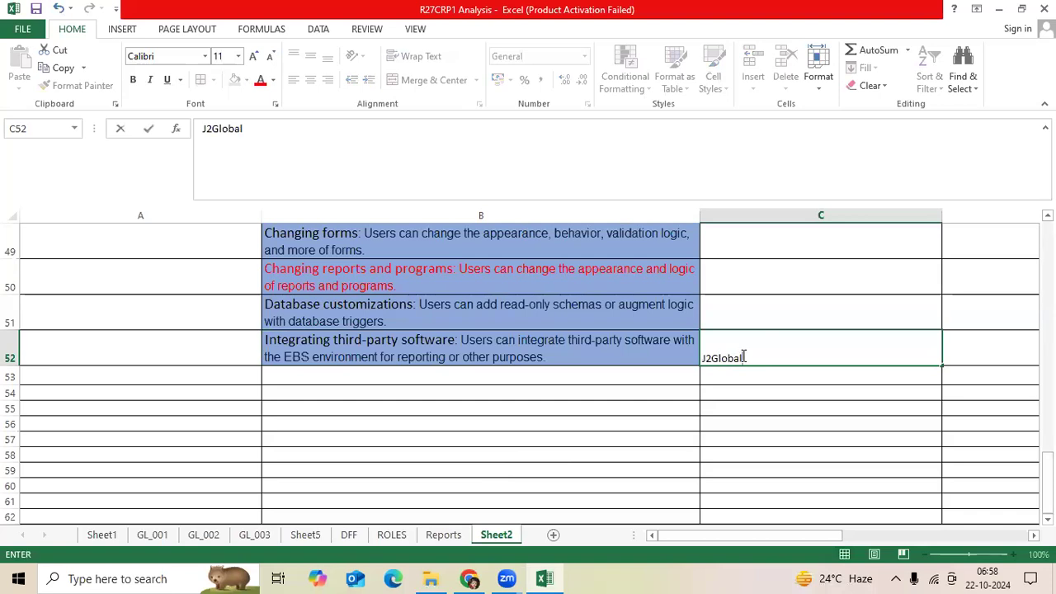
pyautogui.write('/Service Client')
pyautogui.click(591, 408)
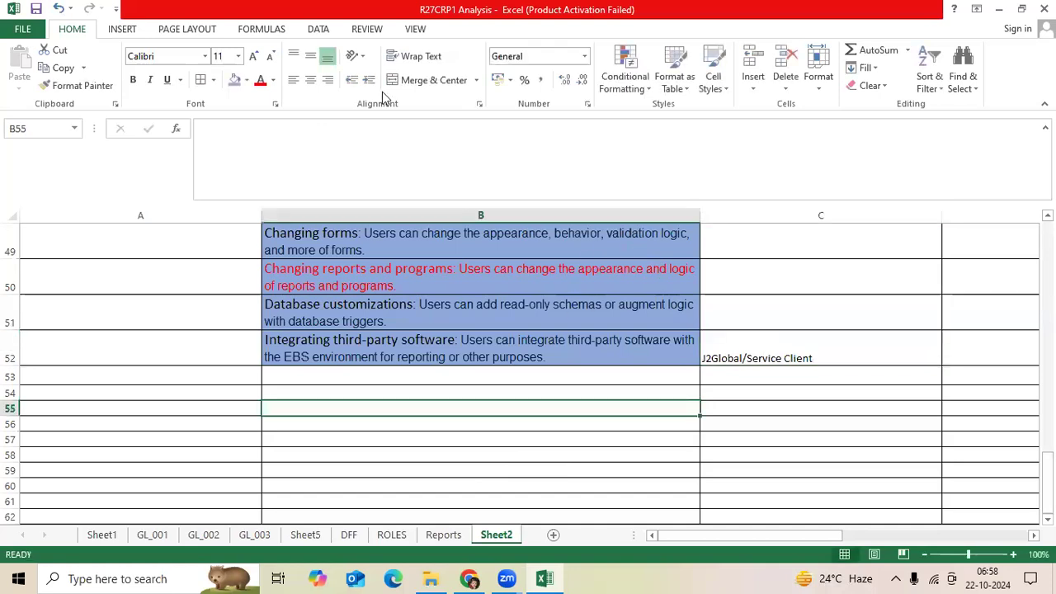
pyautogui.click(747, 347)
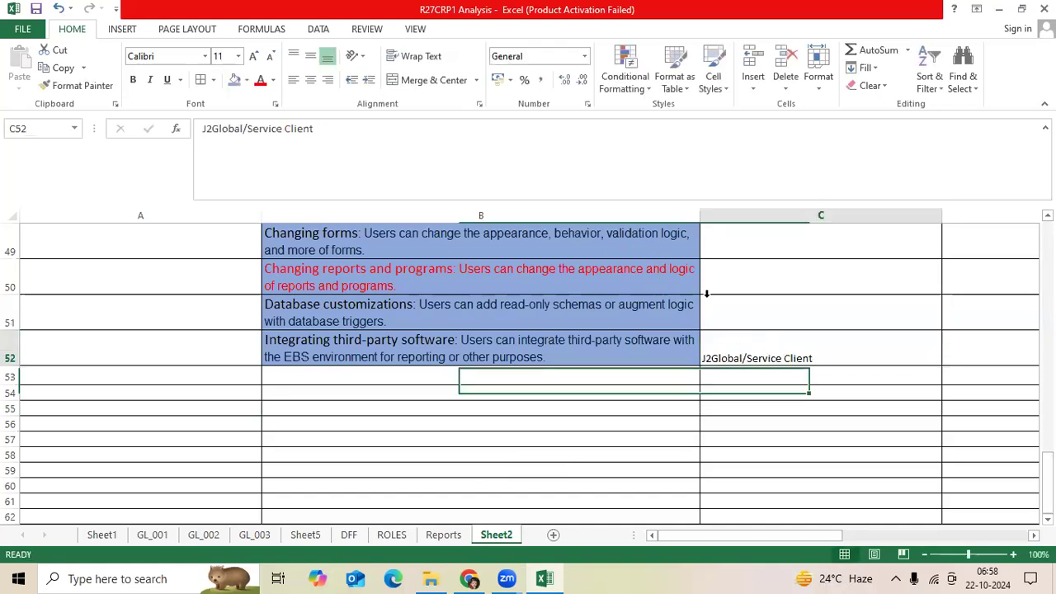
pyautogui.click(239, 57)
pyautogui.press('Return')
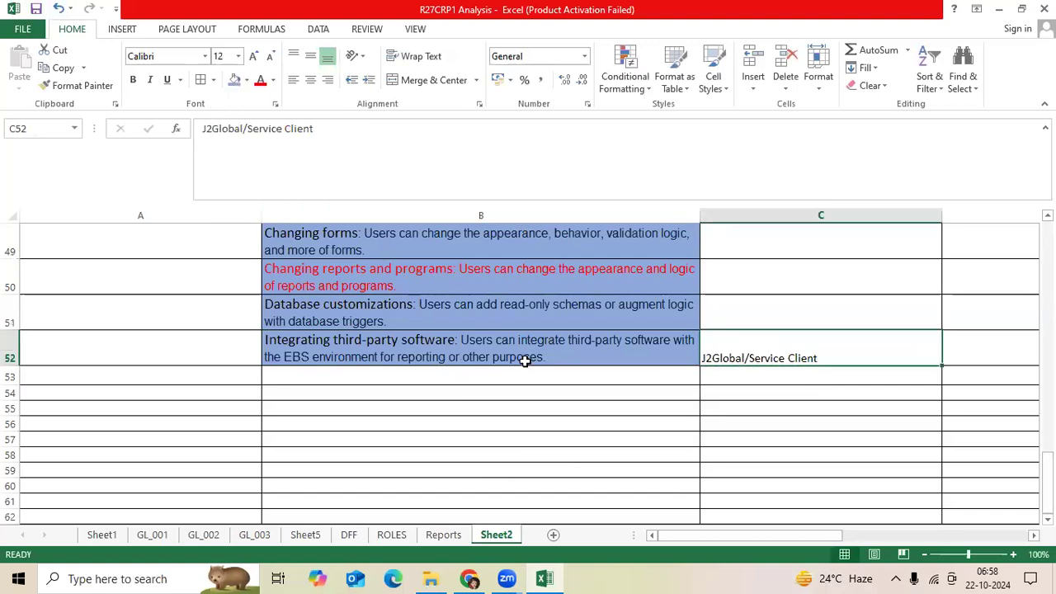
# - Add 'Billing System to Oracle Fusion AR', '>>Customers data' and '>>Invoice data' in C53:C55
pyautogui.click(778, 381)
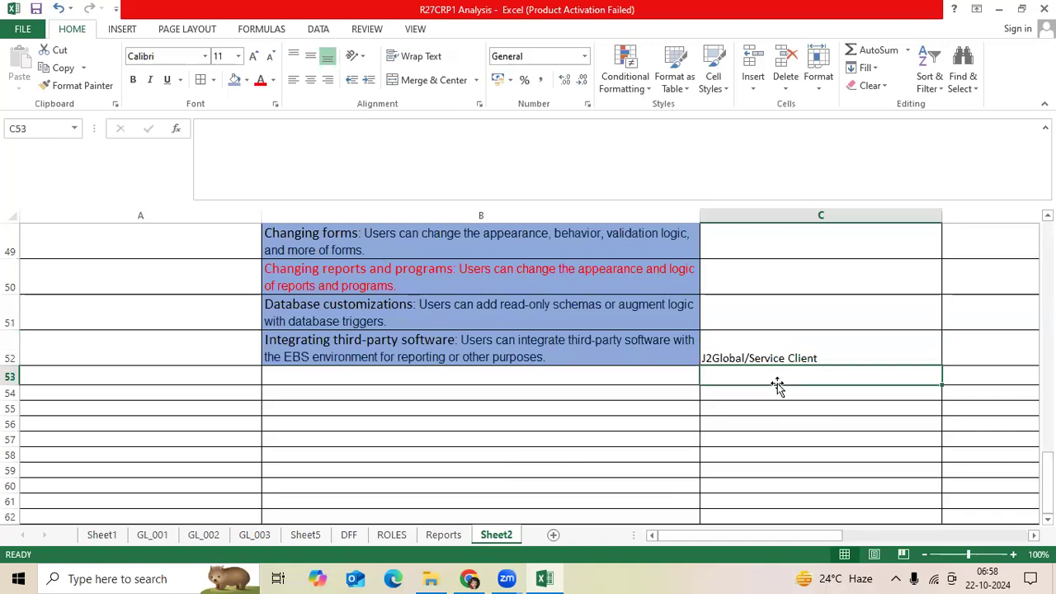
pyautogui.write('Billing System to Oracle Fusion AR')
pyautogui.press('Tab')
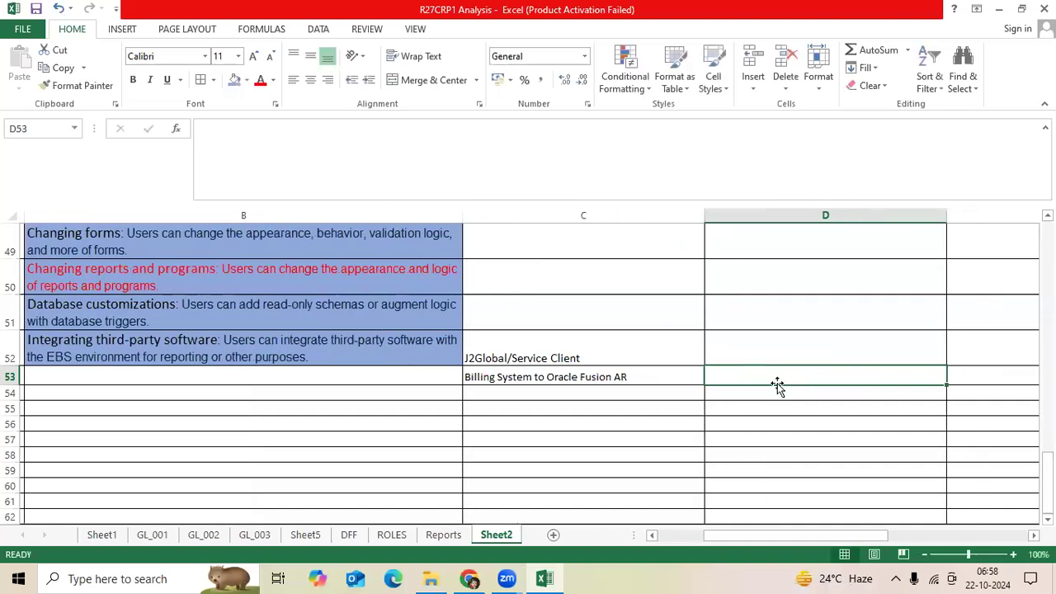
pyautogui.press('Return')
pyautogui.hscroll(-2, 778, 386)
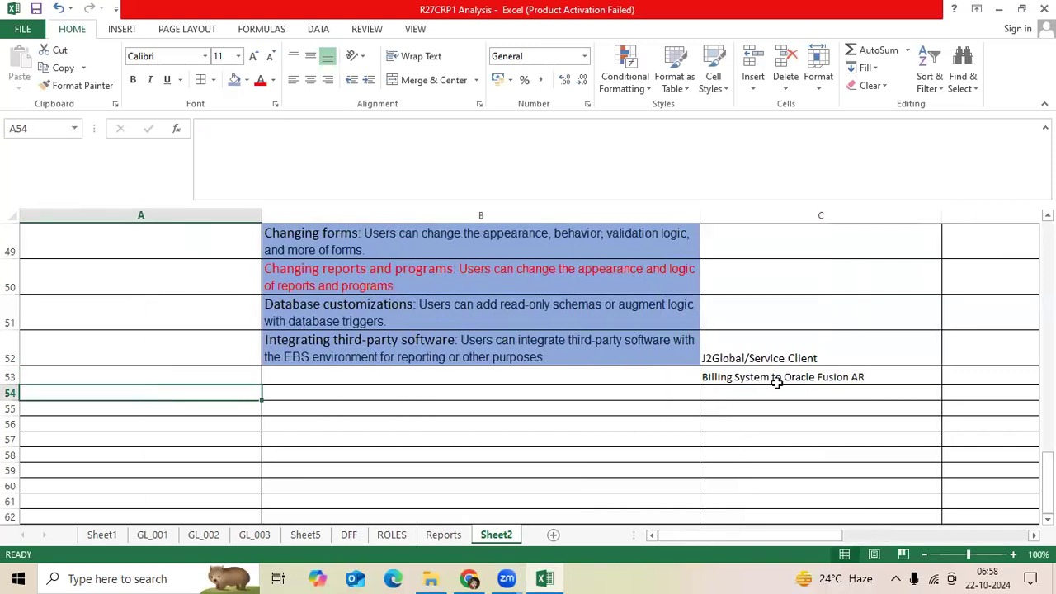
pyautogui.write('>>Customers data')
pyautogui.press('Return')
pyautogui.write('>Invoice data')
pyautogui.hotkey('ctrl', 'Return')
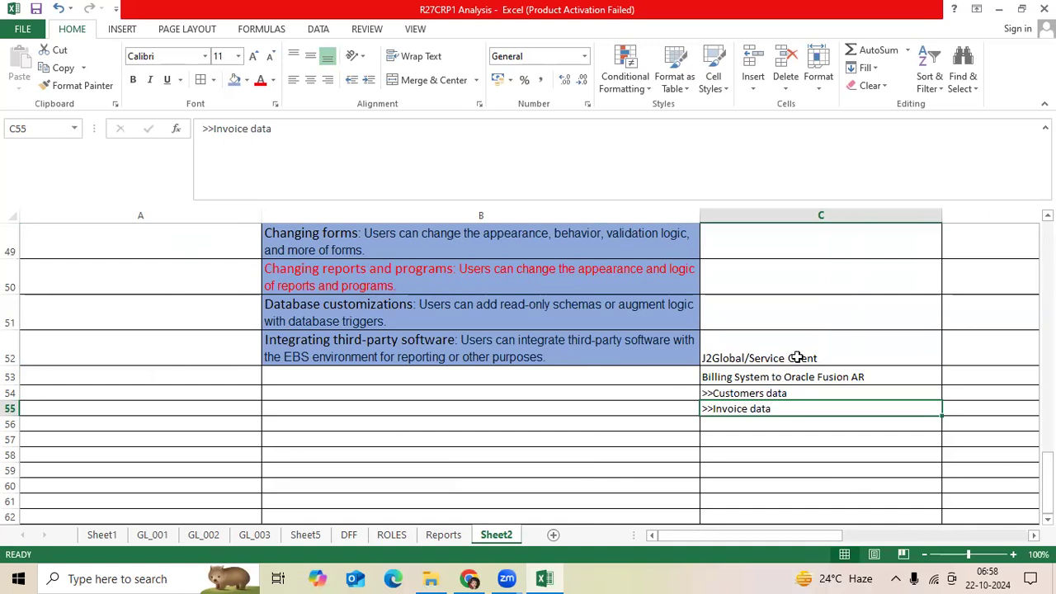
# - Enter 'did you work on gap analysis?' and 'tell me how many gaps you have identified?' in B57:B58
pyautogui.moveTo(799, 355); pyautogui.dragTo(785, 410)
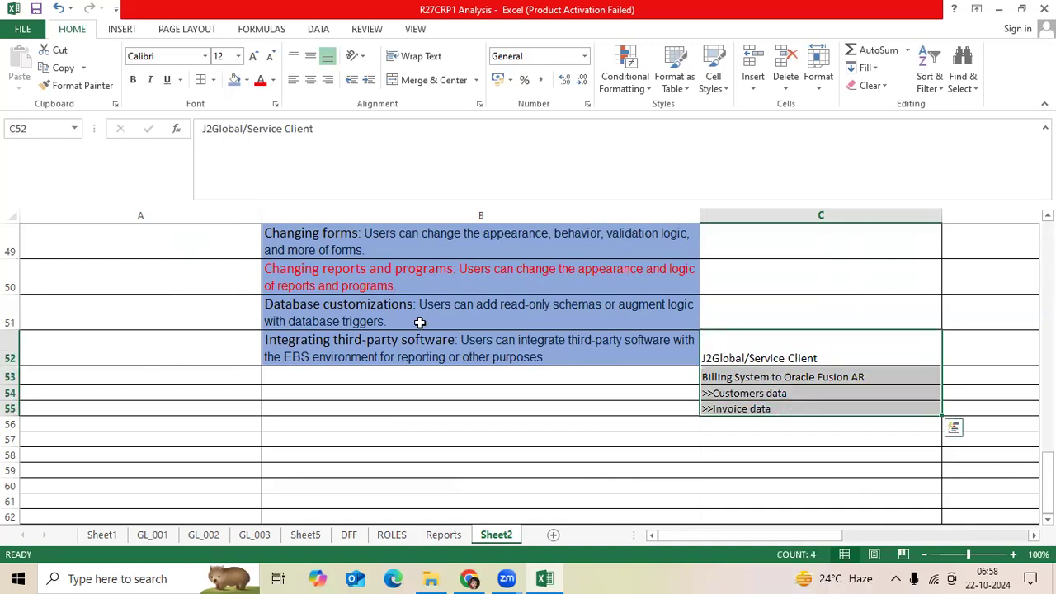
pyautogui.scroll(5, 413, 330)
pyautogui.scroll(5, 405, 355)
pyautogui.scroll(-6, 400, 368)
pyautogui.scroll(-5, 397, 373)
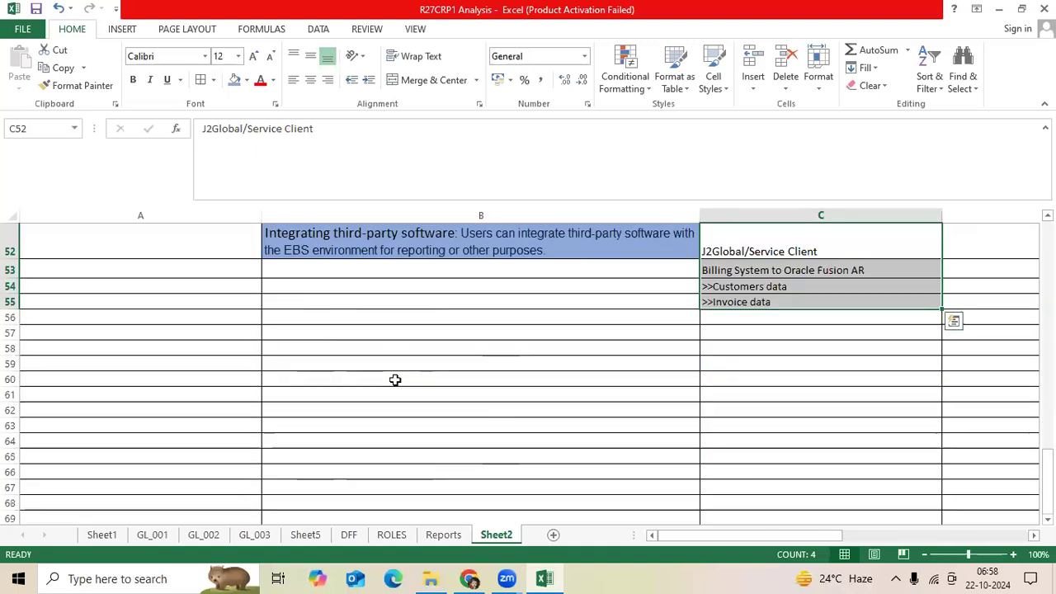
pyautogui.click(390, 336)
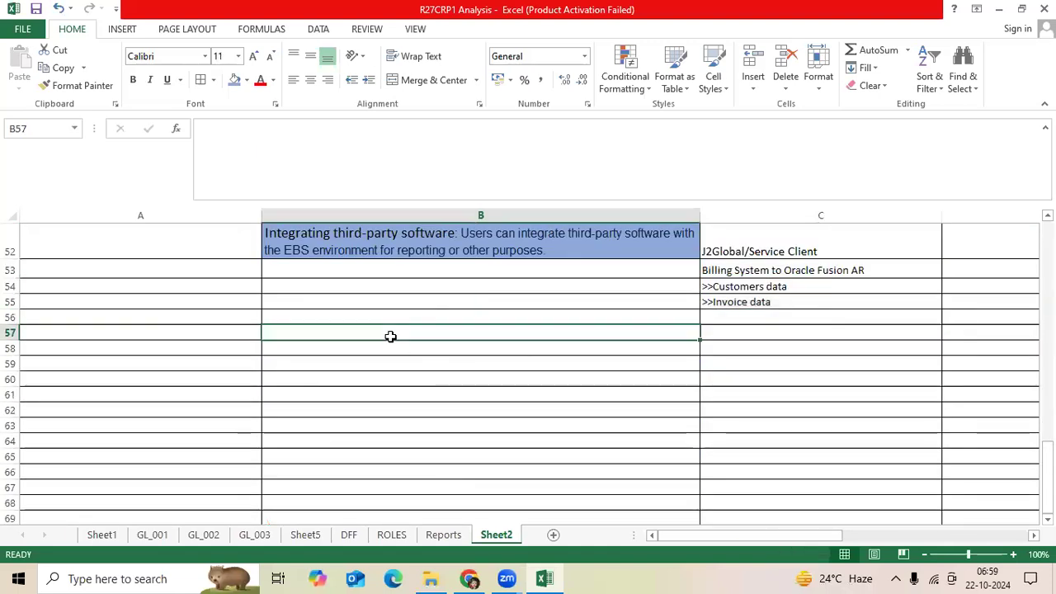
pyautogui.write('did you work on gap analysis?')
pyautogui.press('Return')
pyautogui.write('tell me')
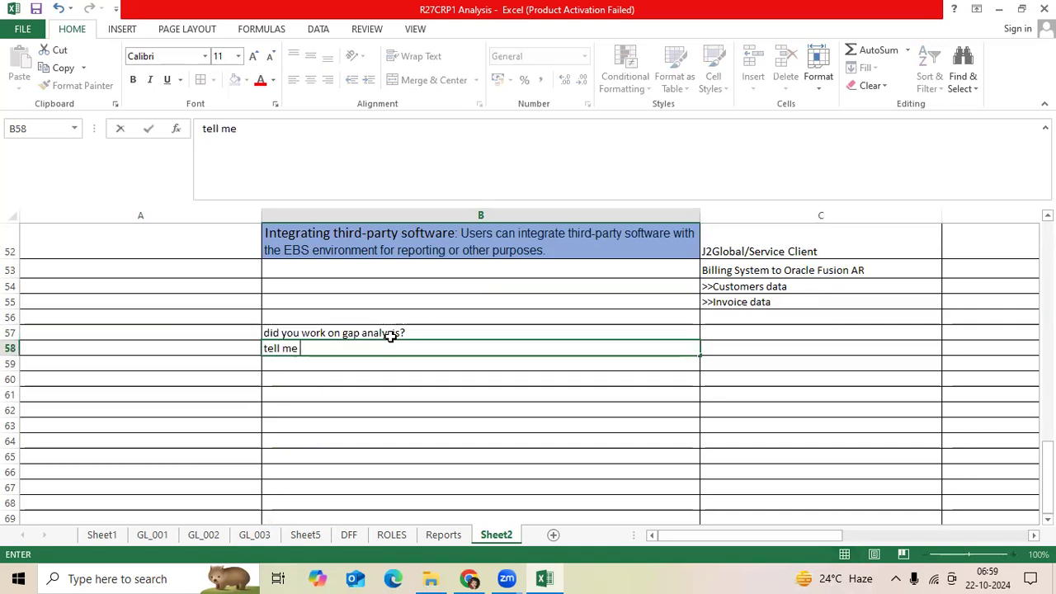
pyautogui.write('how manygaps you have ident')
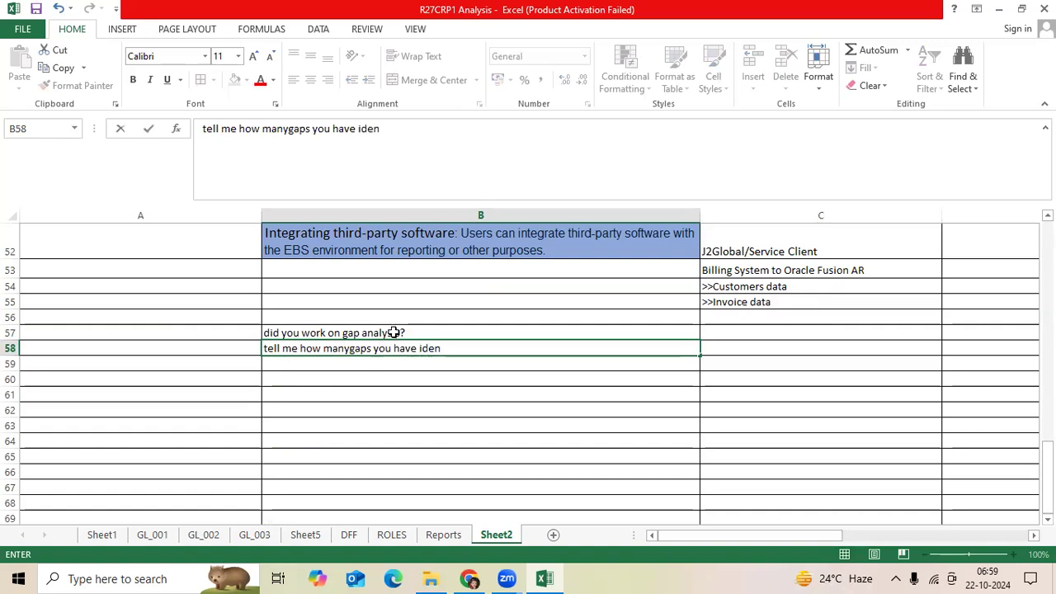
pyautogui.write('ififed')
pyautogui.press('BackSpace')
pyautogui.press('BackSpace')
pyautogui.press('BackSpace')
pyautogui.write('ed?')
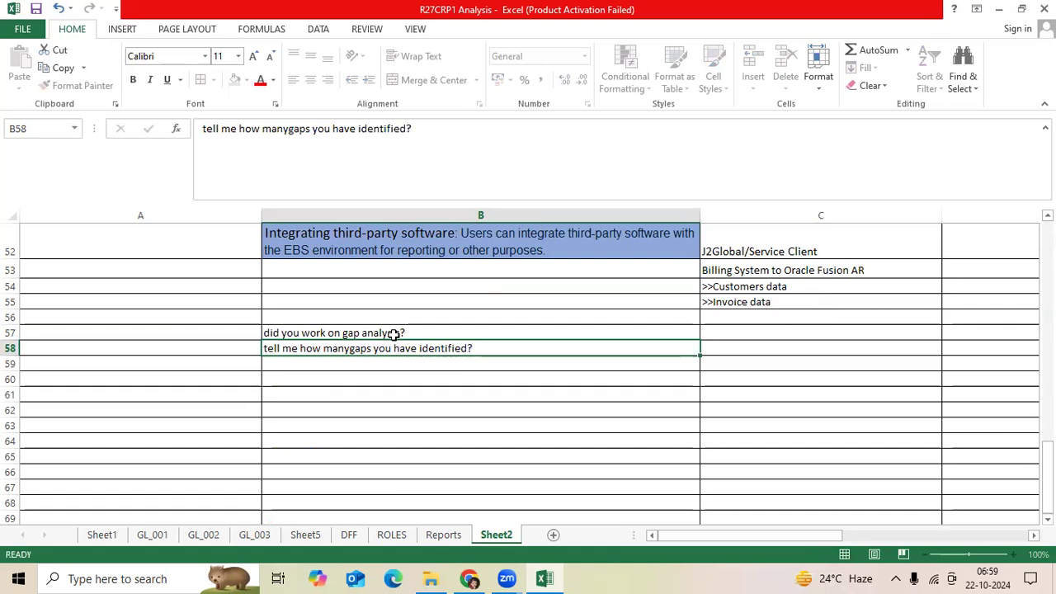
pyautogui.press('Return')
# - Add 'Tell me some solutions you provided for gaps' and 'how did you identfied gaps?' in B59:B60
pyautogui.write('Tell me some solutions you provided for gaps?')
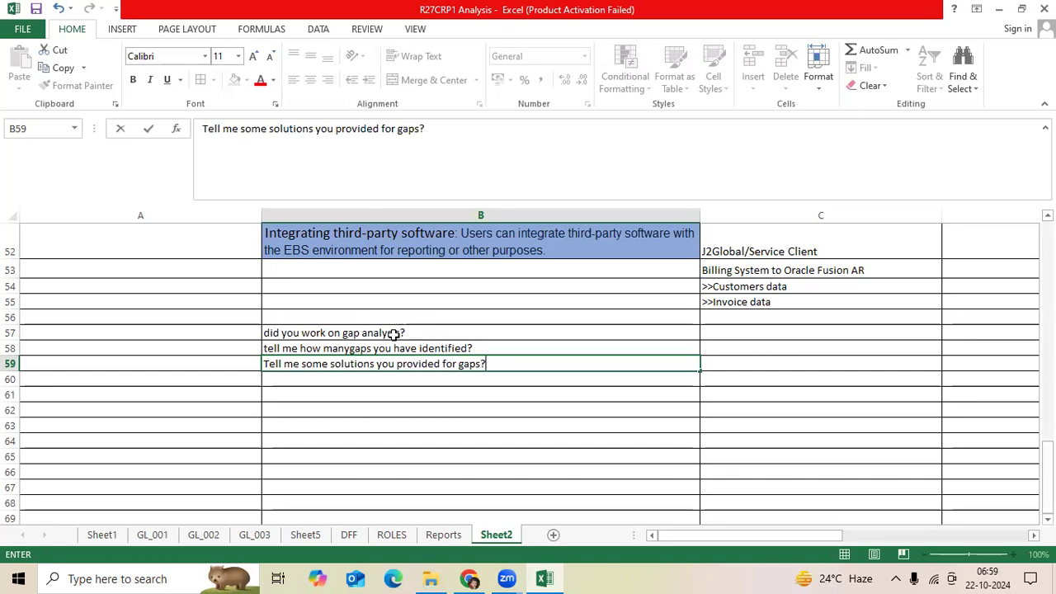
pyautogui.press('Return')
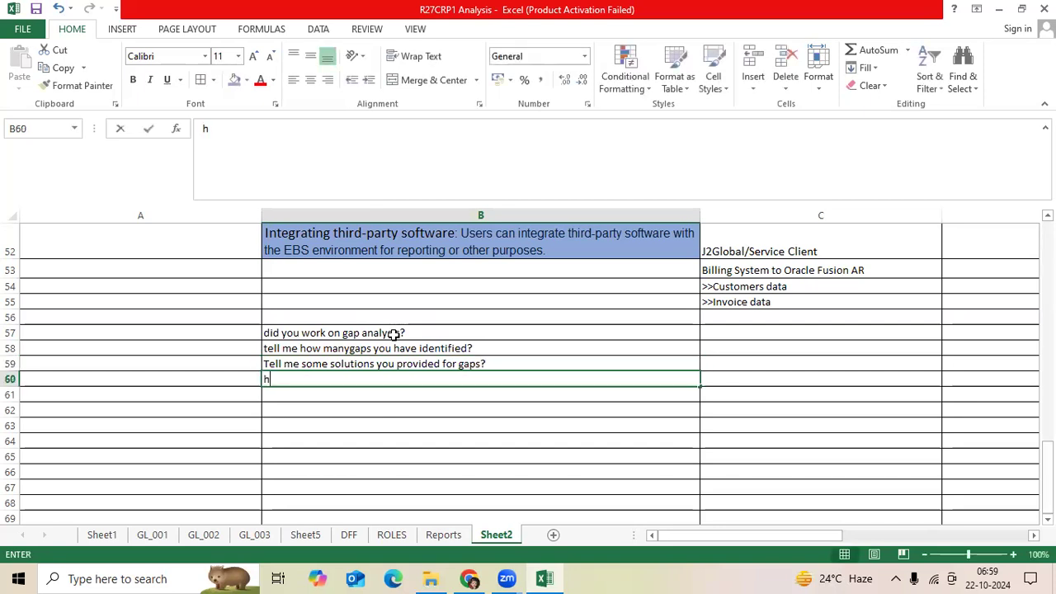
pyautogui.write('hod')
pyautogui.press('BackSpace')
pyautogui.write('w did you identfied gaps')
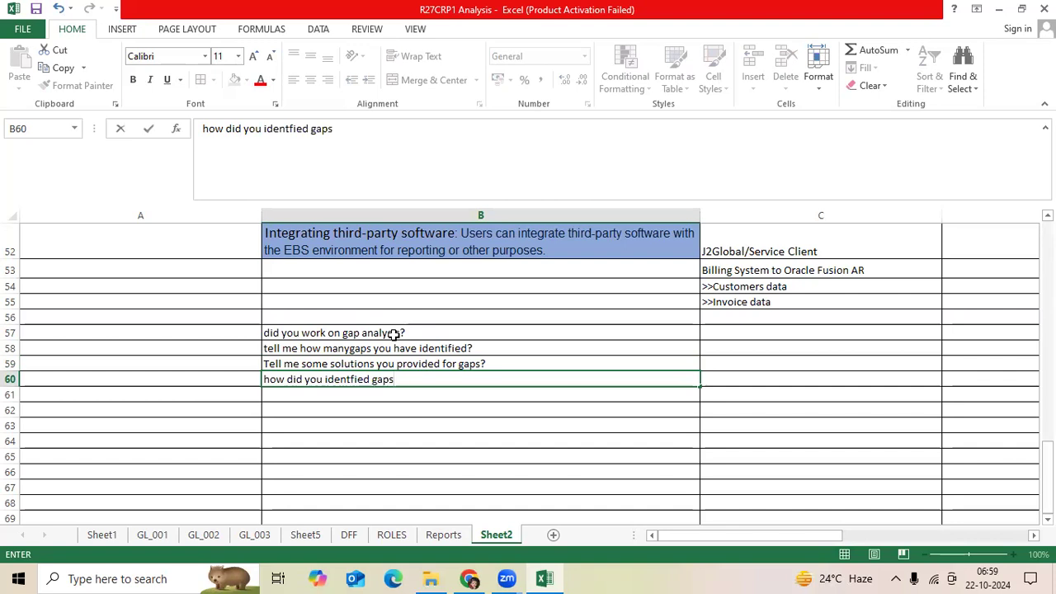
pyautogui.write('?')
# - Set font size 18 on the four interview questions in B57:B60
pyautogui.moveTo(313, 331); pyautogui.dragTo(319, 379)
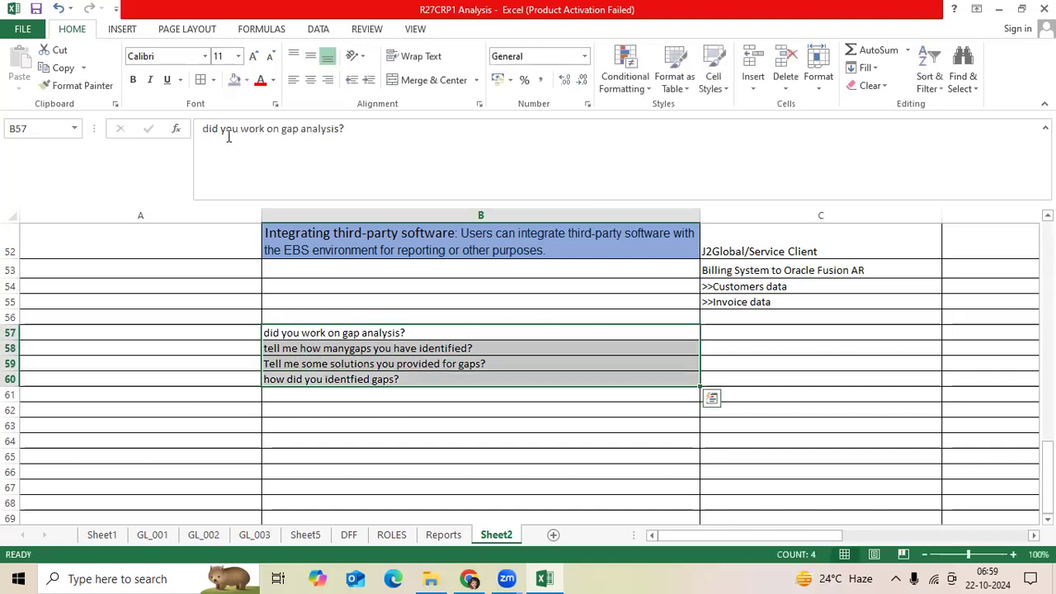
pyautogui.click(238, 56)
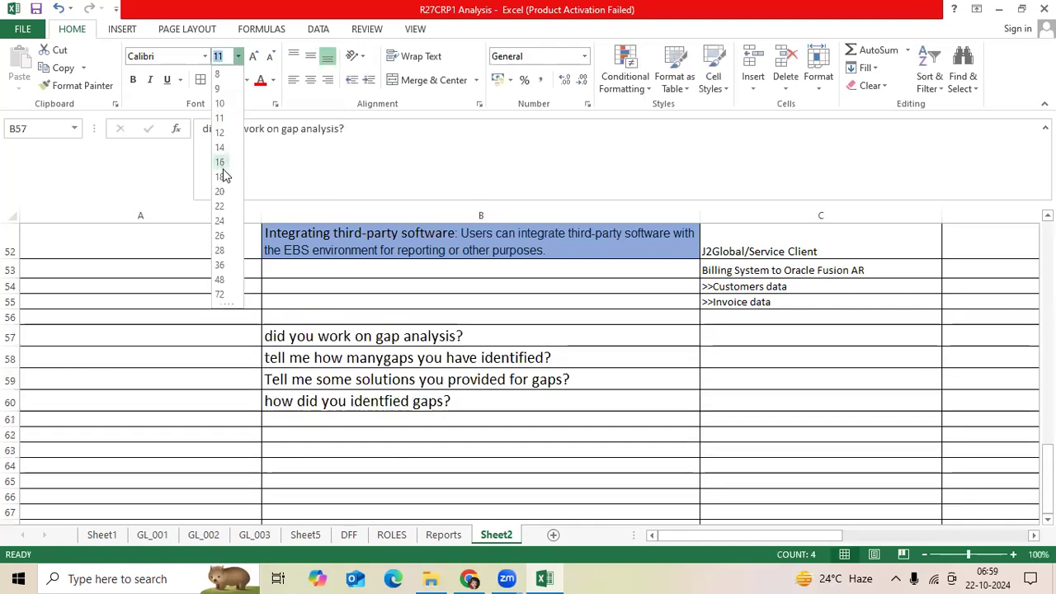
pyautogui.click(221, 177)
pyautogui.click(529, 340)
pyautogui.keyDown('shift'); pyautogui.click(528, 409); pyautogui.keyUp('shift')
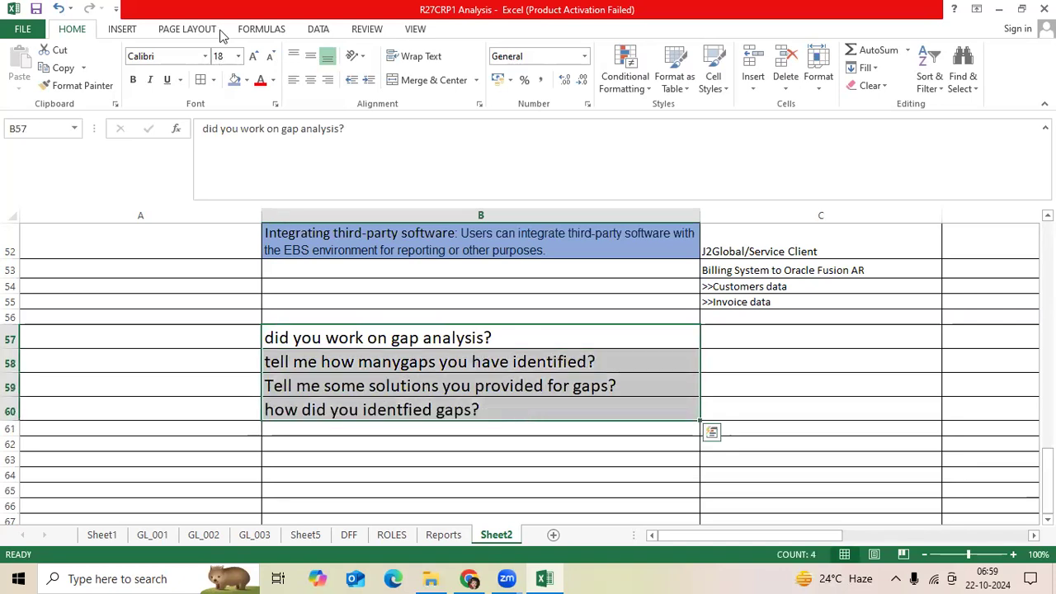
pyautogui.click(500, 340)
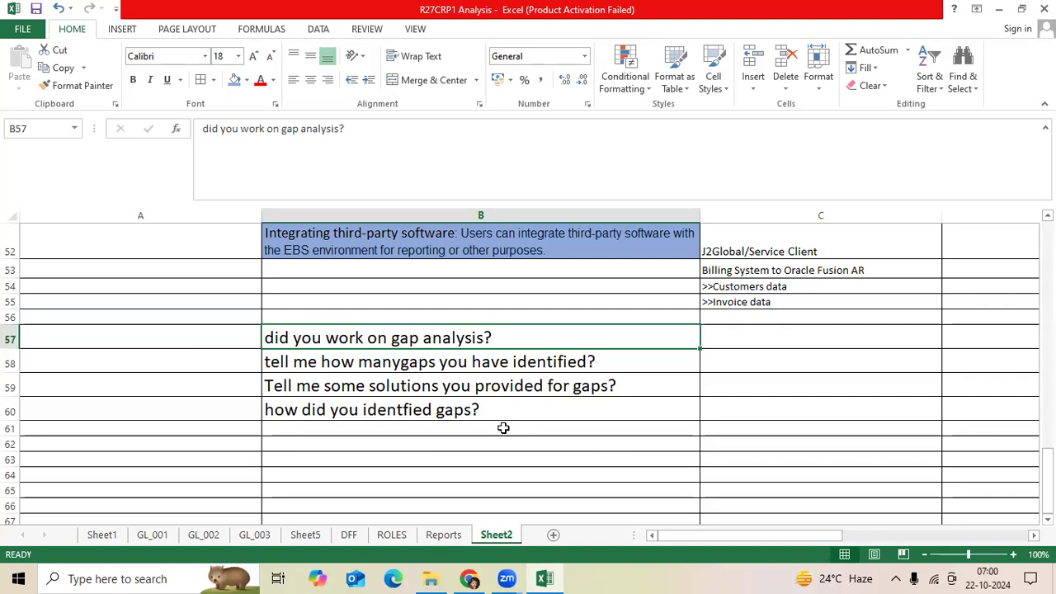
pyautogui.click(496, 431)
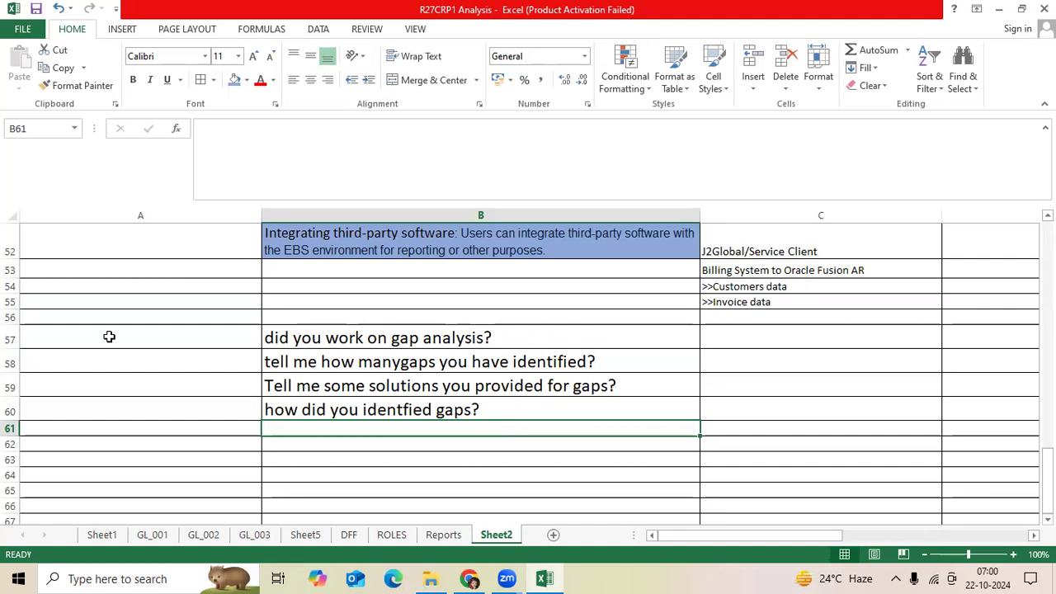
# - Type the label 'Questions' into A57, then reselect the questions in B57:B60
pyautogui.click(146, 344)
pyautogui.write('QUe')
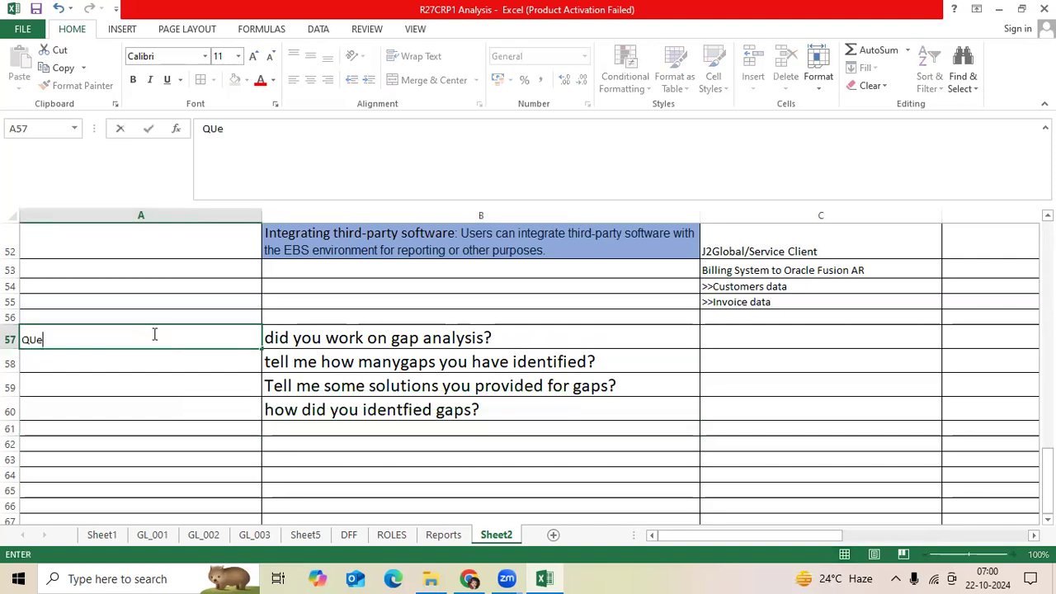
pyautogui.write('stions')
pyautogui.hotkey('ctrl', 'Return')
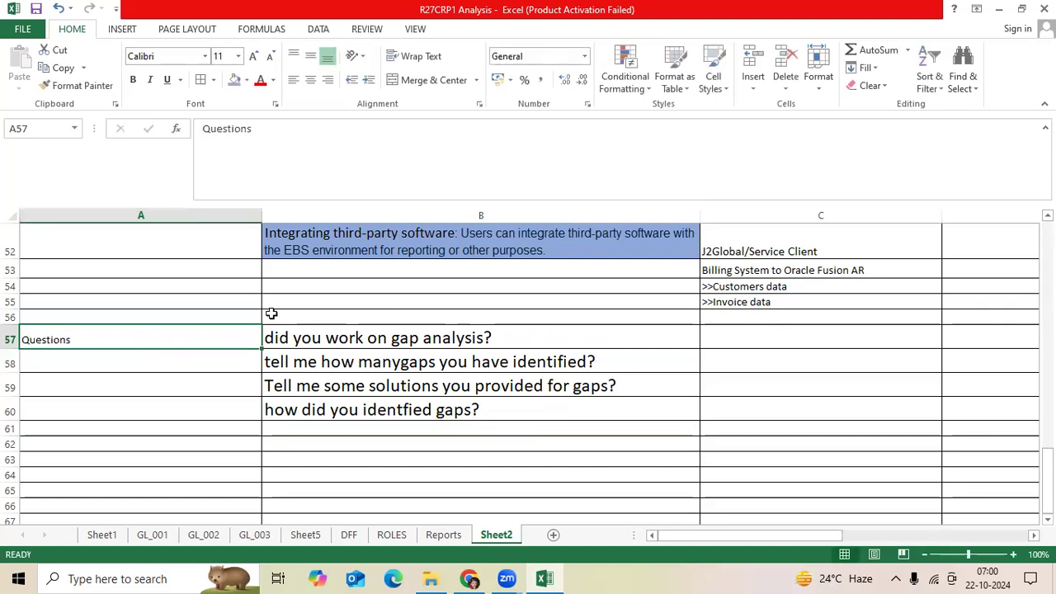
pyautogui.moveTo(168, 332); pyautogui.dragTo(477, 415)
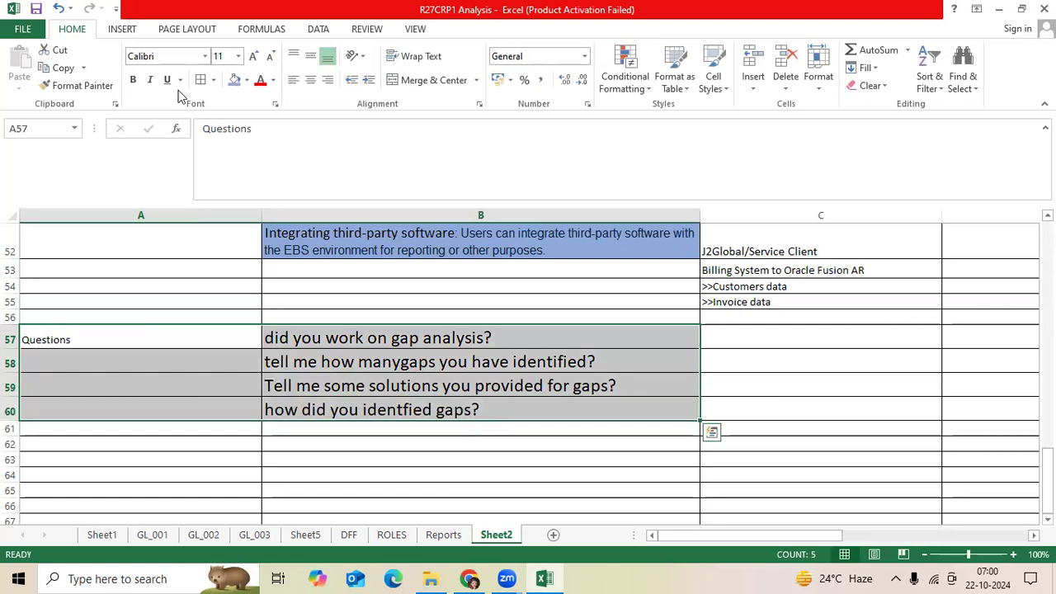
pyautogui.click(572, 363)
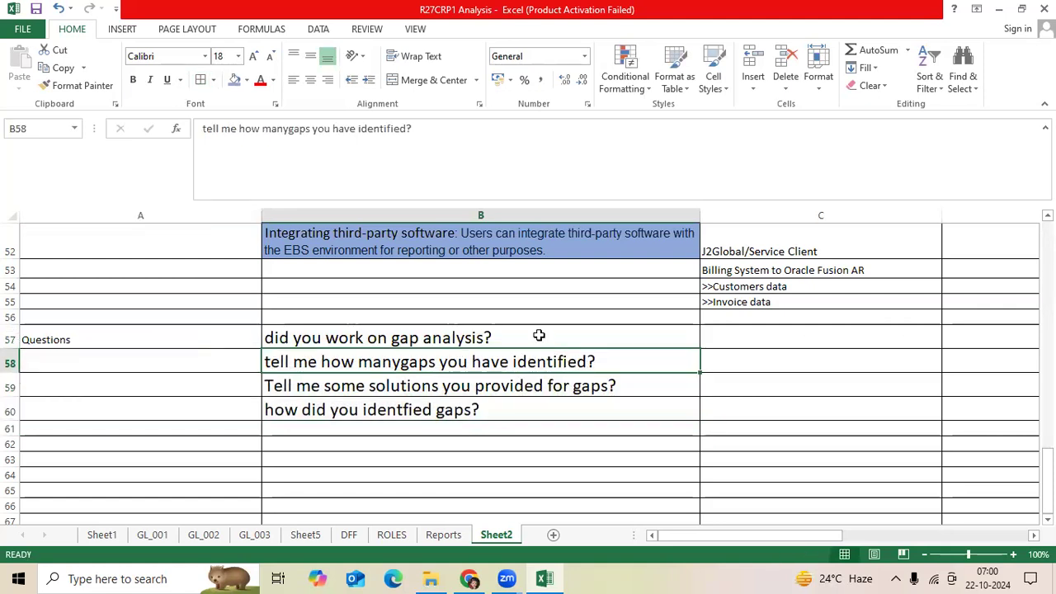
pyautogui.moveTo(539, 335); pyautogui.dragTo(533, 408)
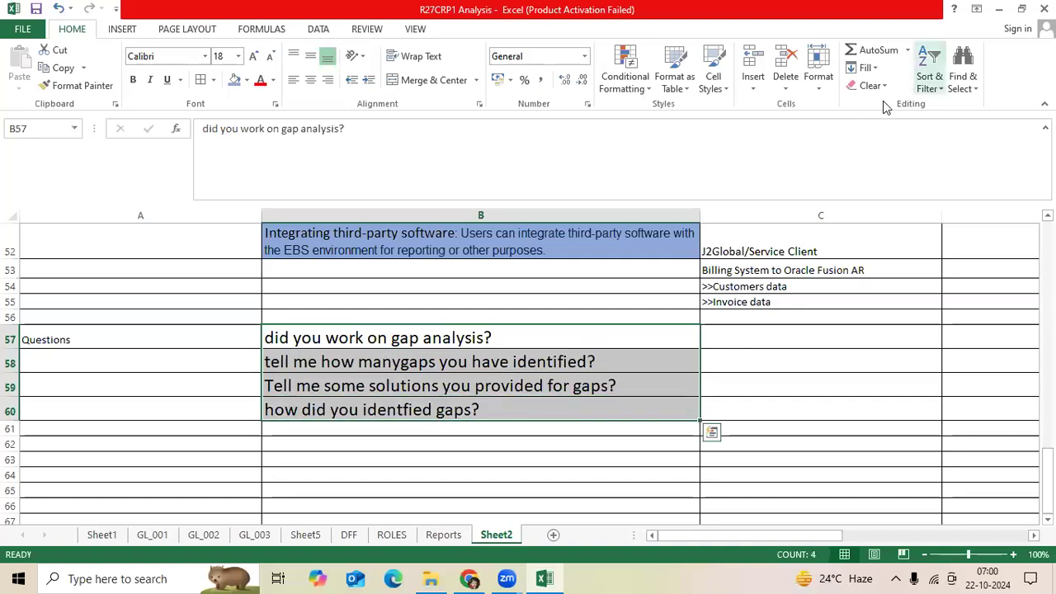